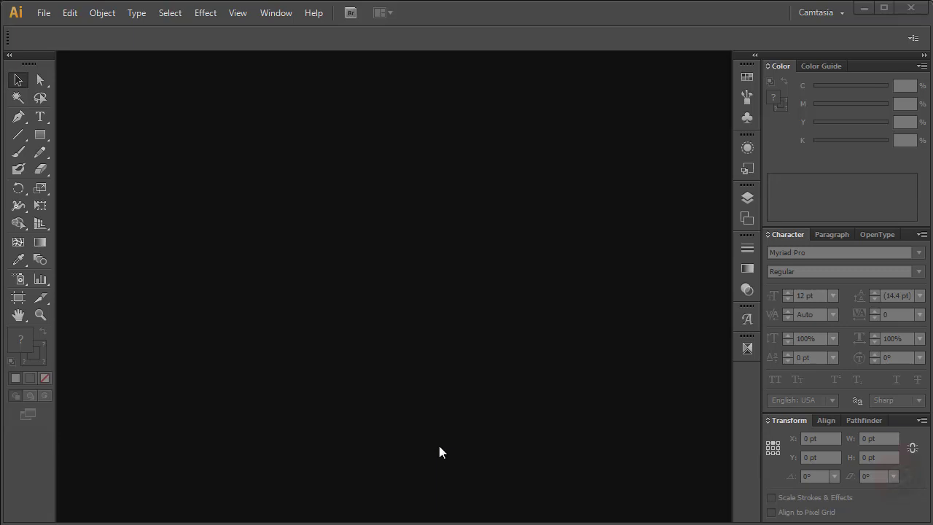
# Create a new A4 (8.27 × 11.69 in) document named 'Friends Cafe'
pyautogui.click(44, 12)
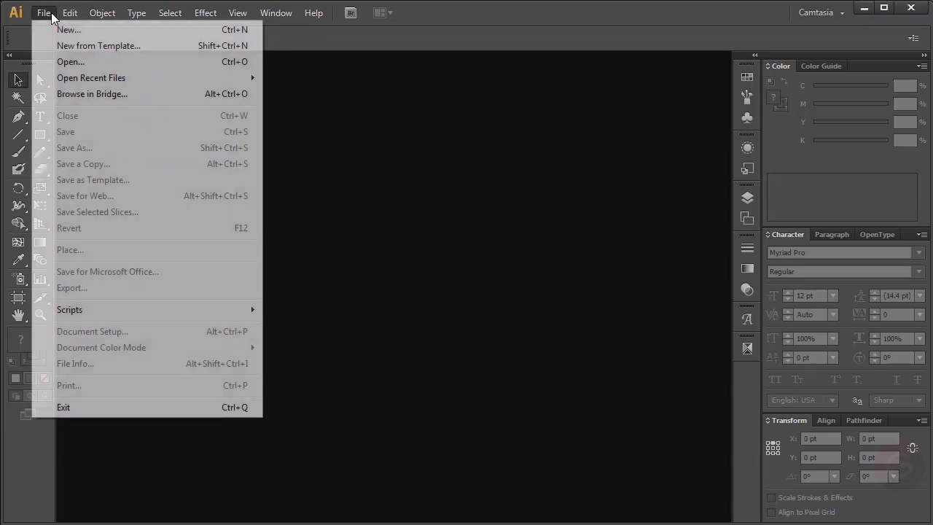
pyautogui.click(54, 27)
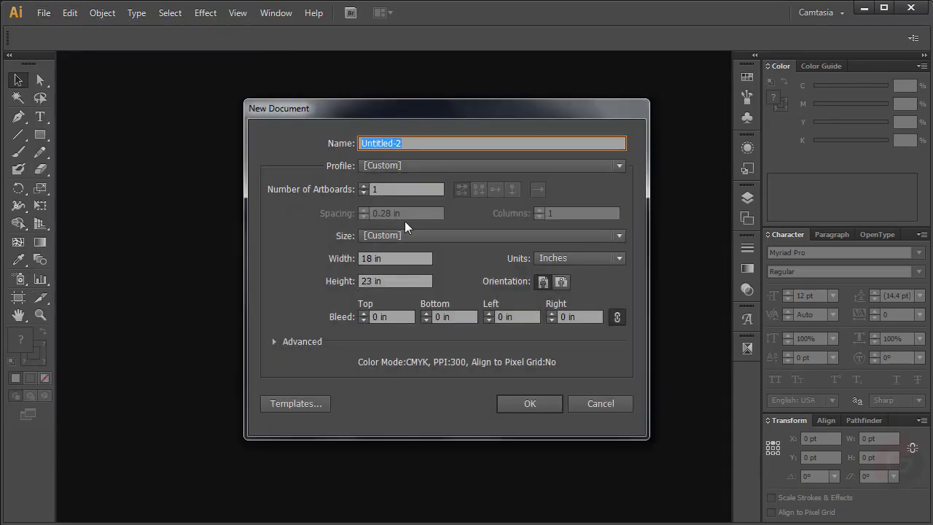
pyautogui.moveTo(427, 117); pyautogui.dragTo(379, 129)
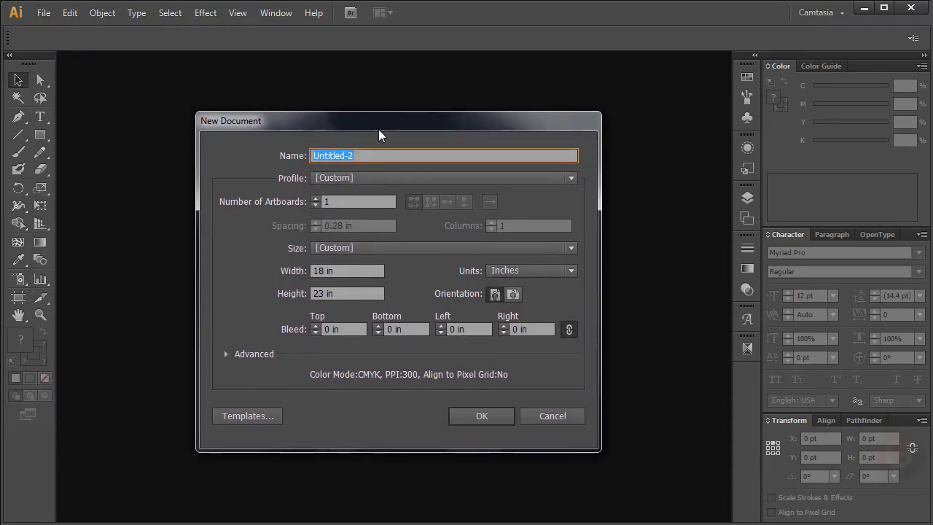
pyautogui.press('BackSpace')
pyautogui.write('iends Ca')
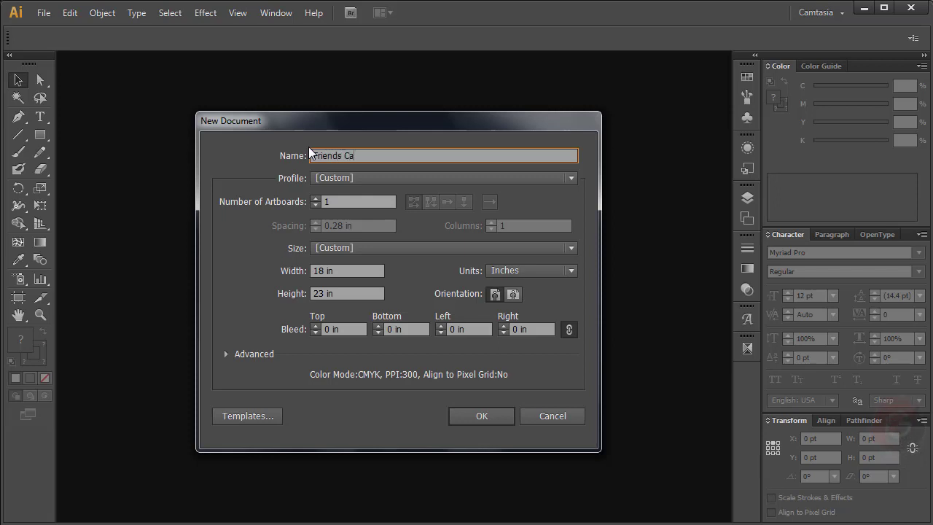
pyautogui.write('fe')
pyautogui.click(350, 249)
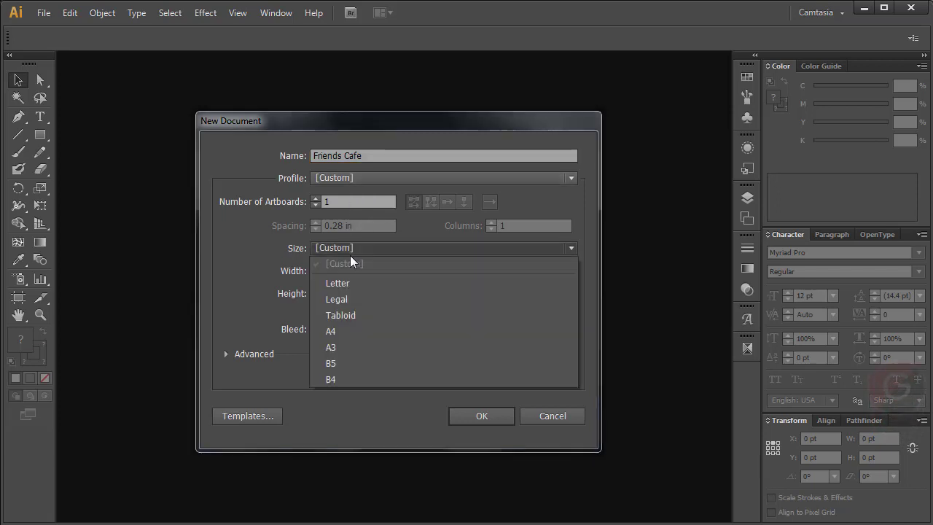
pyautogui.click(346, 334)
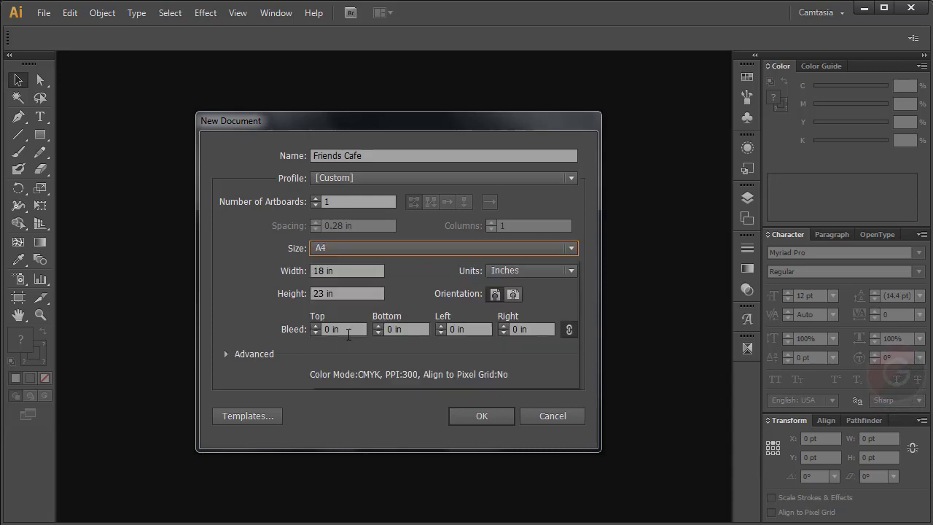
pyautogui.click(489, 415)
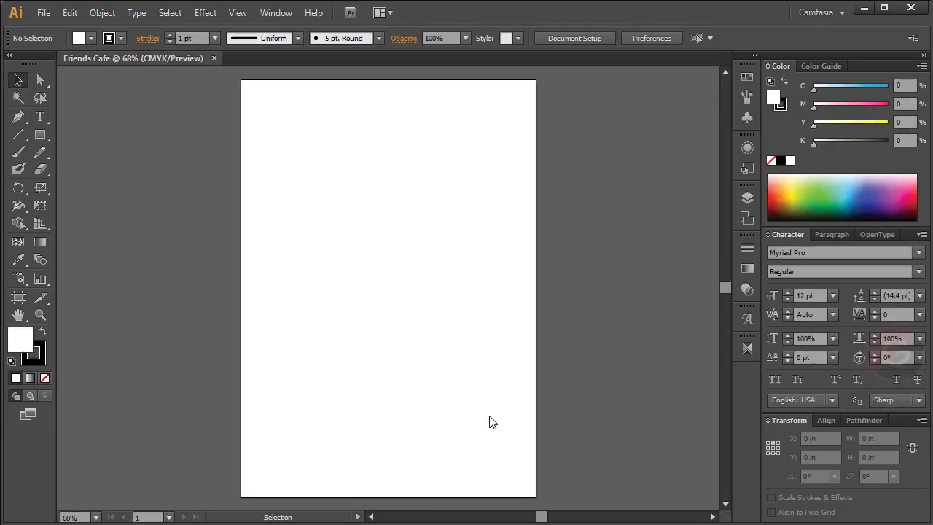
# Fit the page in view and add a rectangle with width 5.25 in and height 8 in
pyautogui.click(95, 516)
pyautogui.click(106, 500)
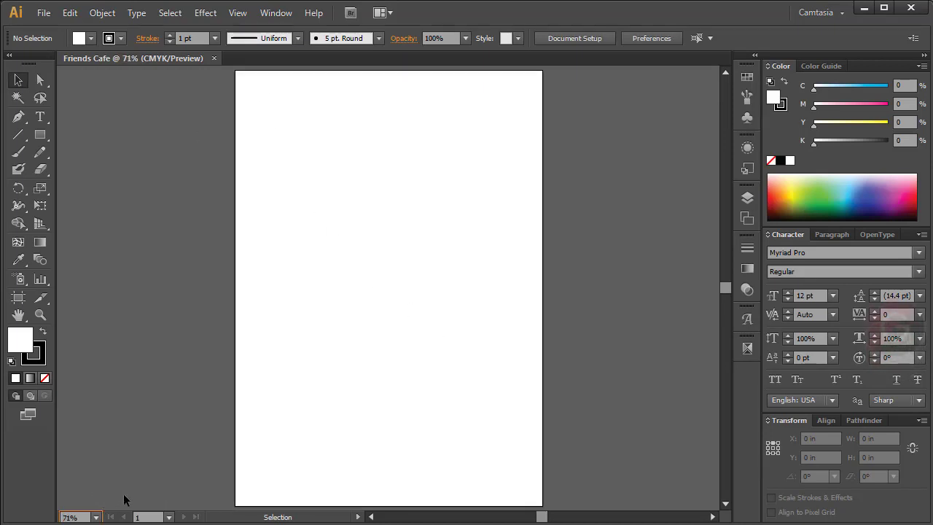
pyautogui.click(41, 134)
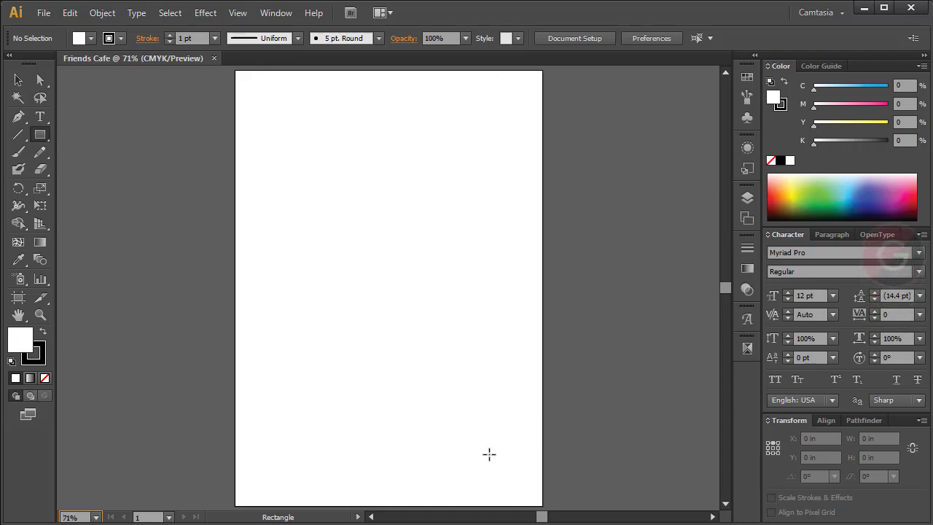
pyautogui.click(334, 197)
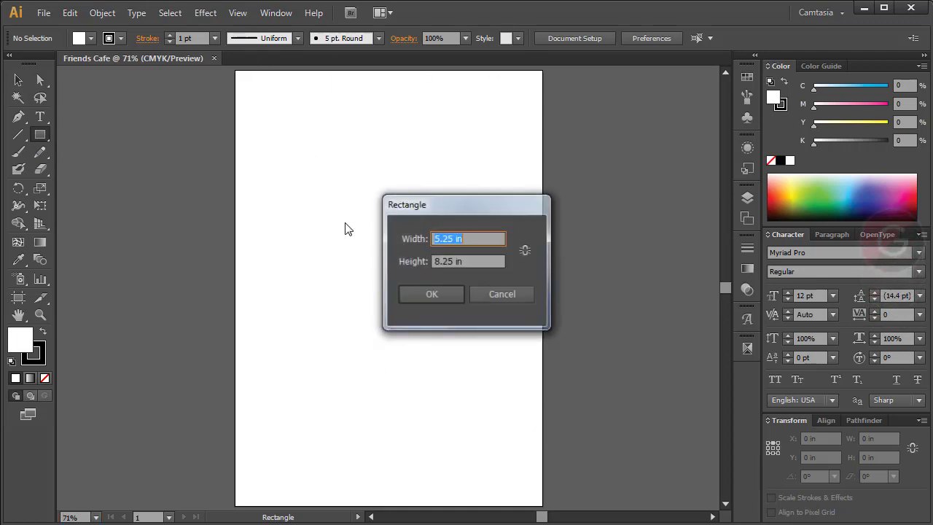
pyautogui.click(477, 240)
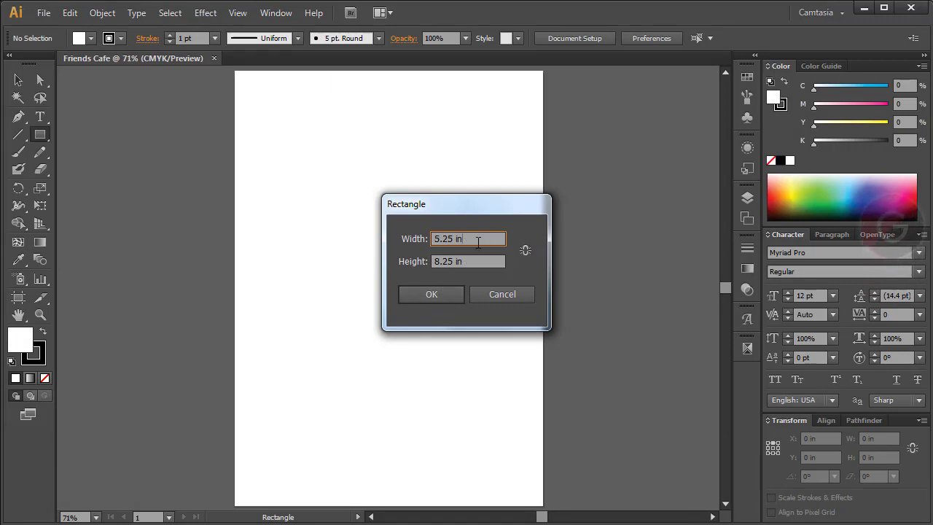
pyautogui.moveTo(477, 241); pyautogui.dragTo(418, 239)
pyautogui.write('5')
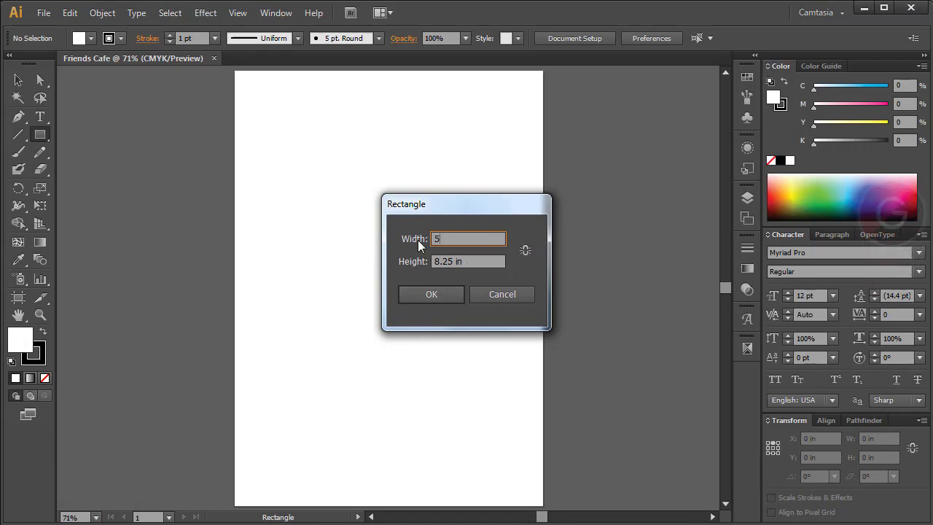
pyautogui.write('.25')
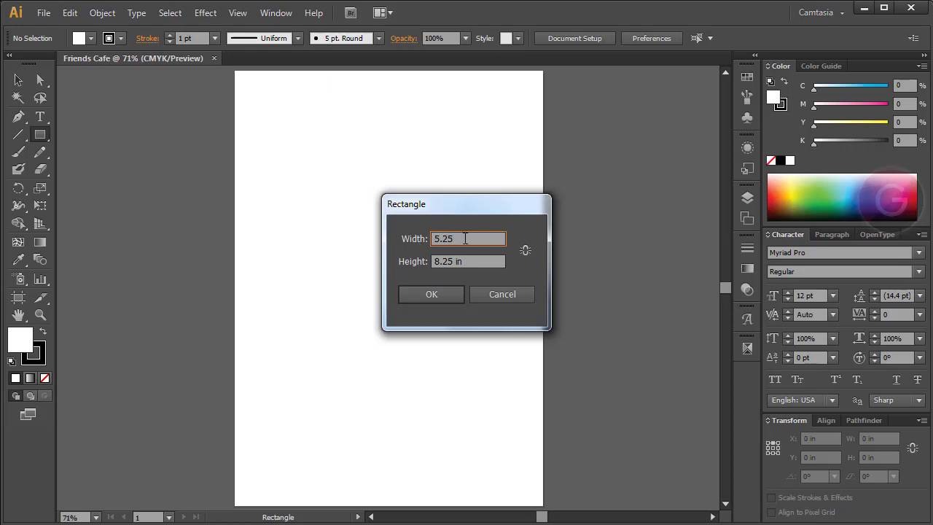
pyautogui.click(475, 261)
pyautogui.moveTo(476, 261); pyautogui.dragTo(430, 263)
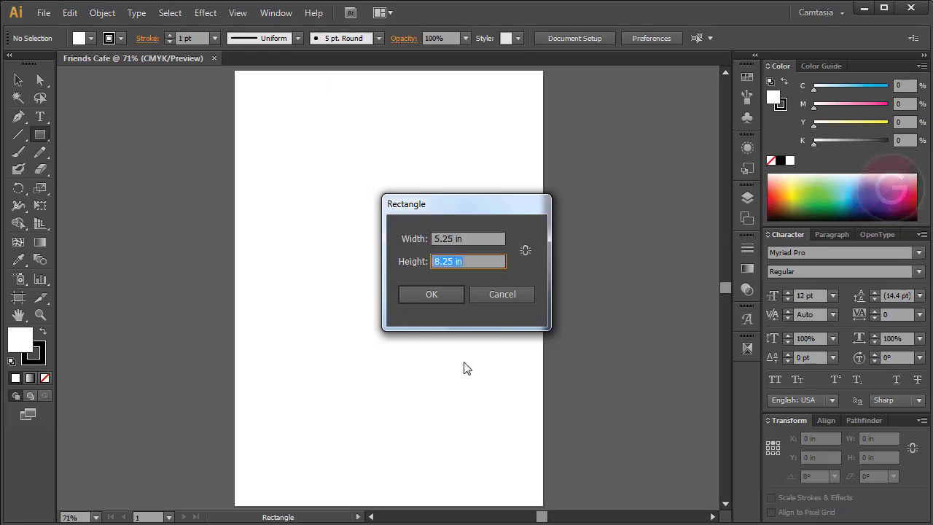
pyautogui.write('8')
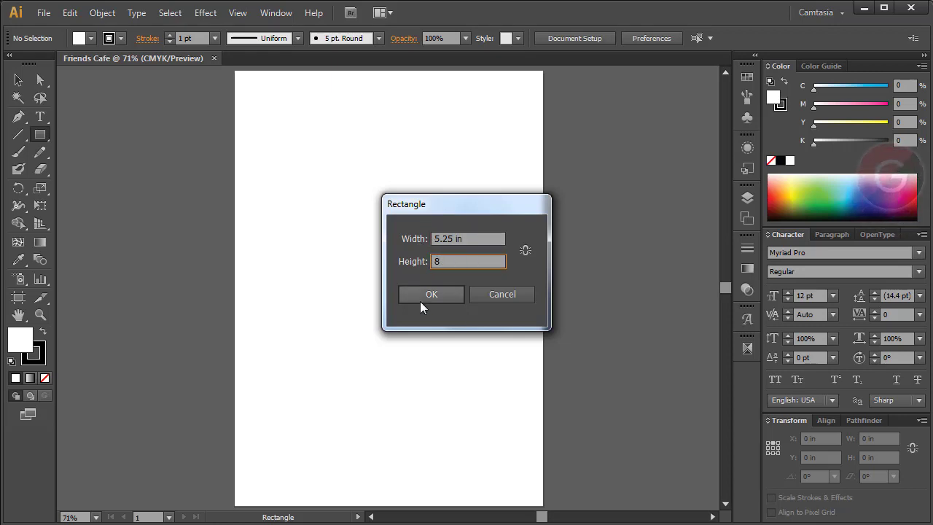
pyautogui.write('.00')
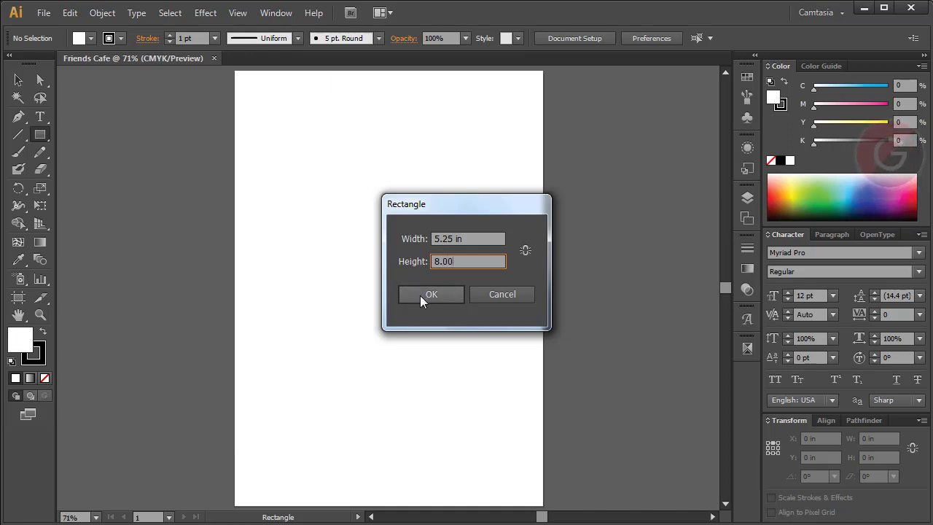
pyautogui.click(434, 295)
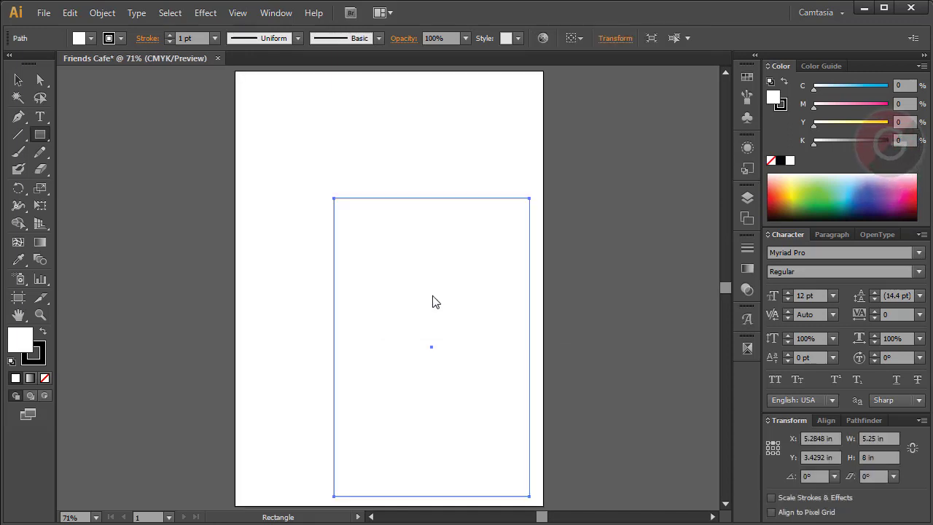
# Drag the rectangle up and left toward the page centre, zoom in, and reselect it
pyautogui.click(18, 80)
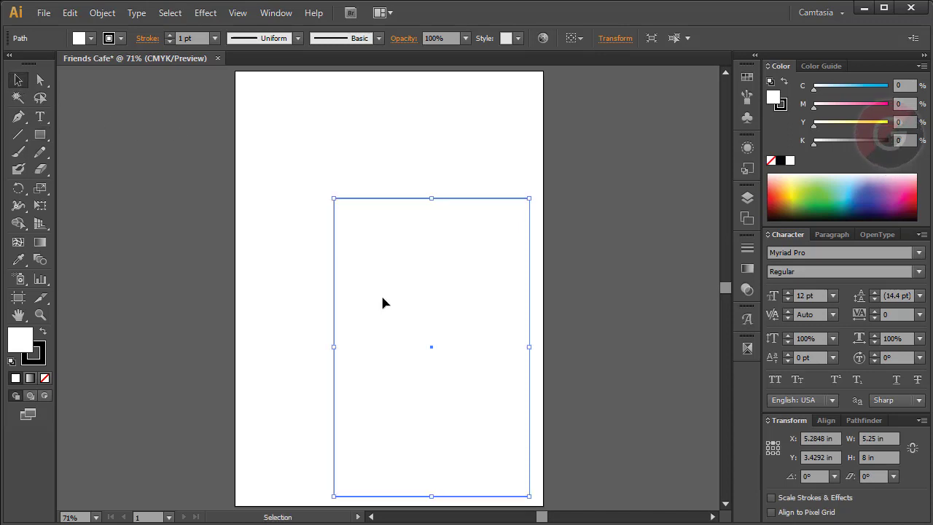
pyautogui.moveTo(385, 302); pyautogui.dragTo(344, 240)
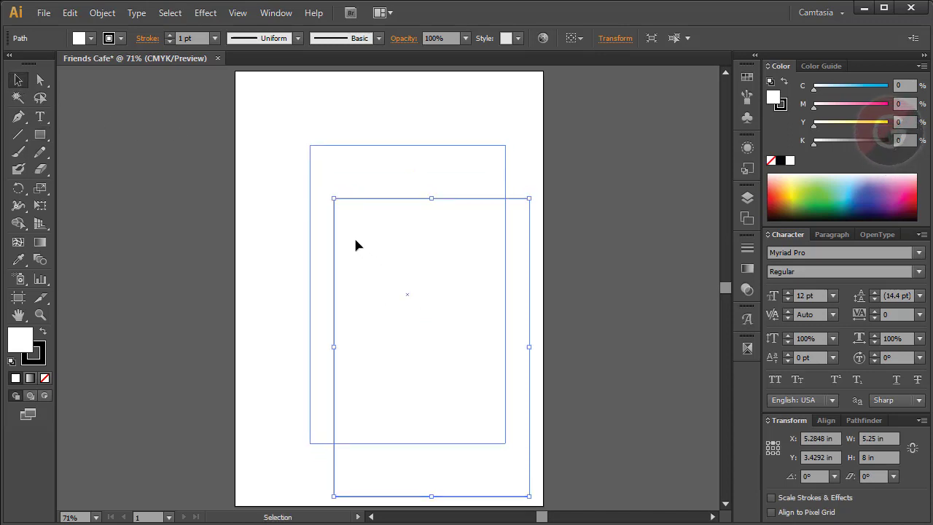
pyautogui.click(555, 289)
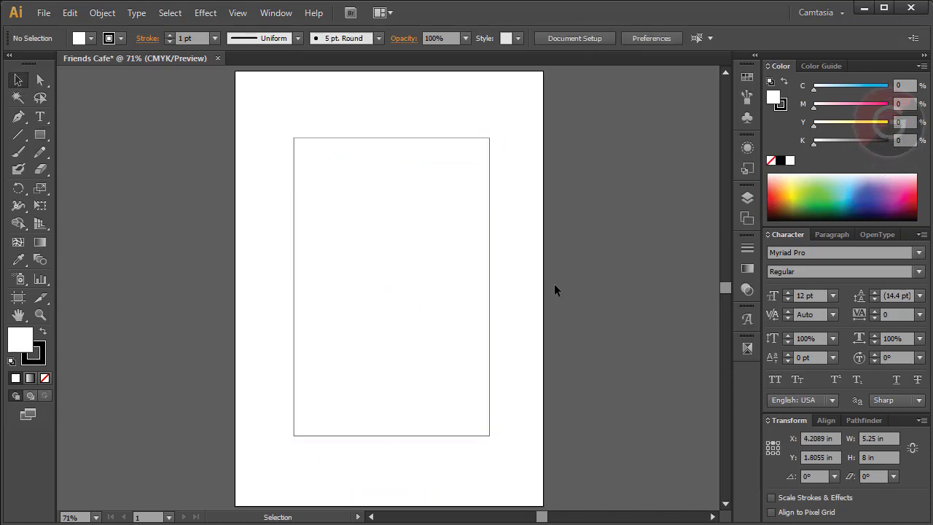
pyautogui.click(39, 317)
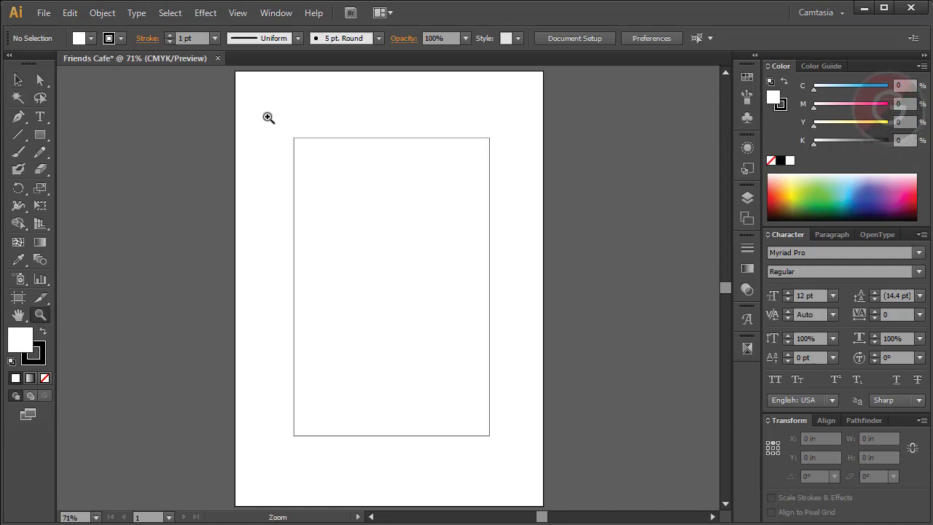
pyautogui.moveTo(268, 117); pyautogui.dragTo(512, 458)
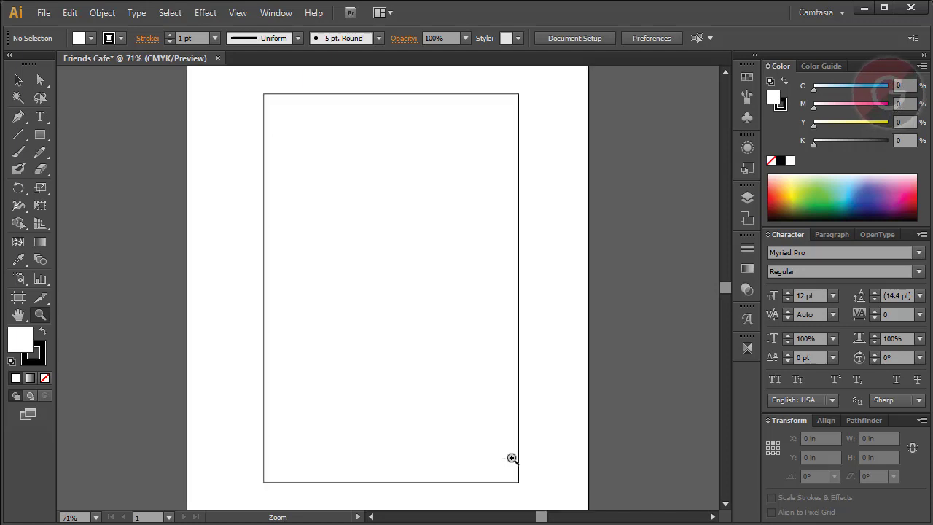
pyautogui.click(19, 80)
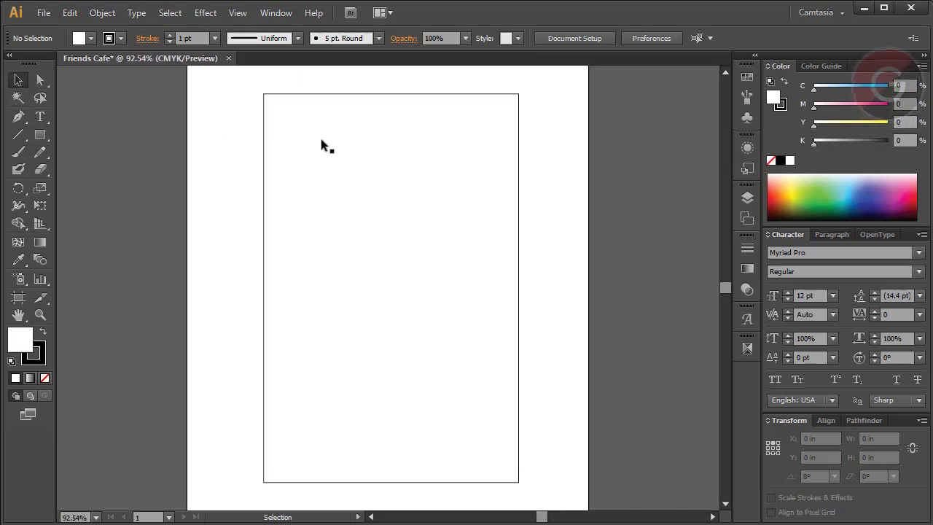
pyautogui.click(433, 403)
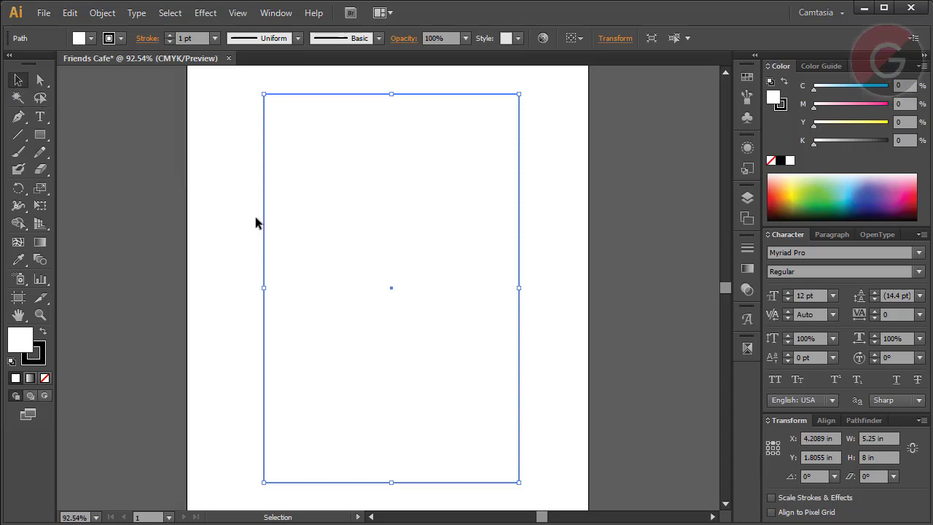
# Copy the rectangle in place using a Move with 0 in horizontal and vertical offset
pyautogui.press('Return')
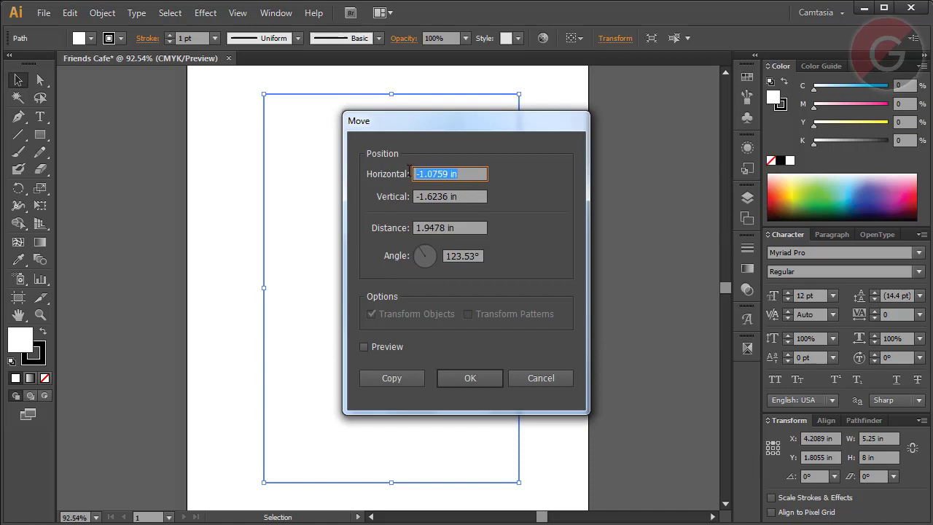
pyautogui.write('0')
pyautogui.press('Tab')
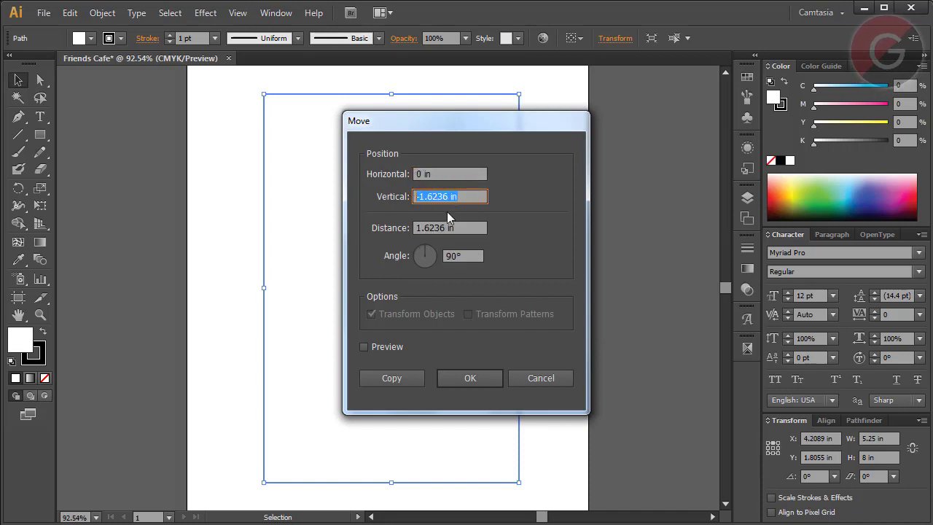
pyautogui.write('0')
pyautogui.press('Tab')
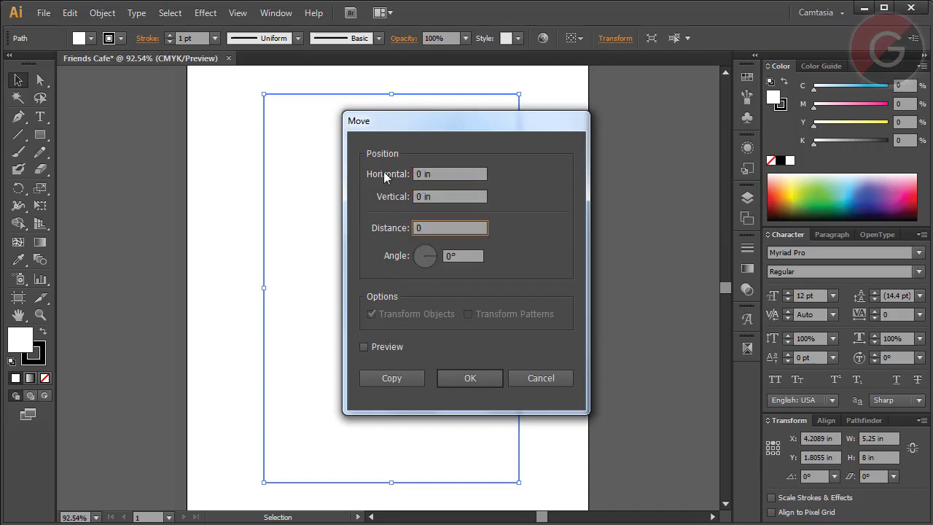
pyautogui.click(386, 176)
pyautogui.click(394, 198)
pyautogui.click(394, 229)
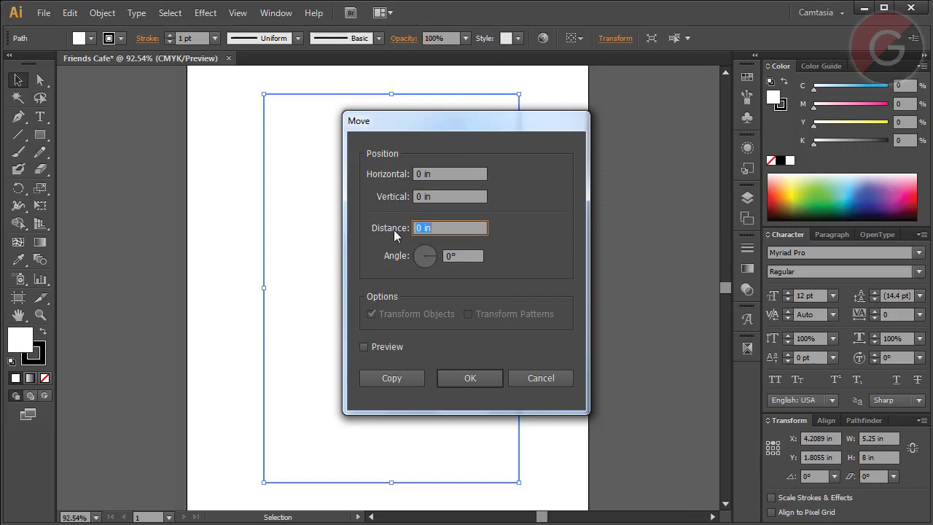
pyautogui.click(465, 257)
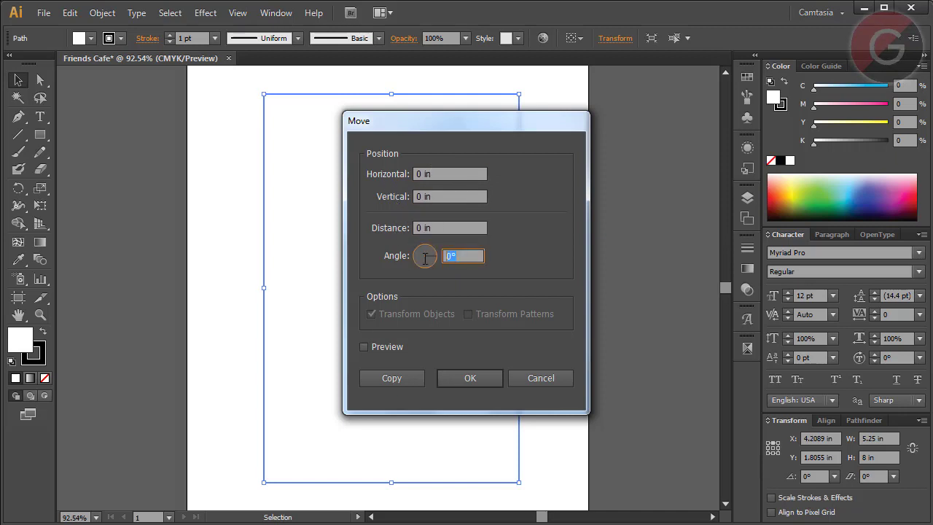
pyautogui.click(384, 381)
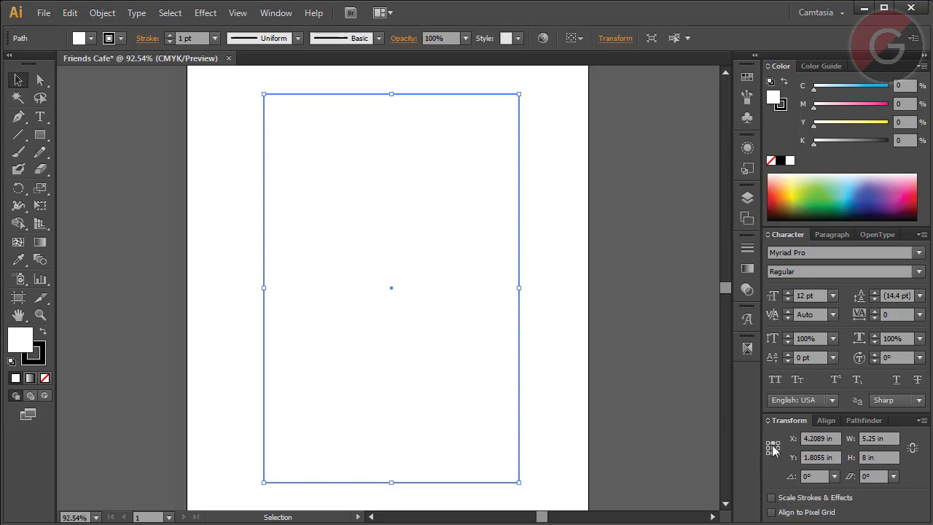
# Set the duplicate rectangle's height to 1.5 in to form the header
pyautogui.click(880, 459)
pyautogui.click(774, 452)
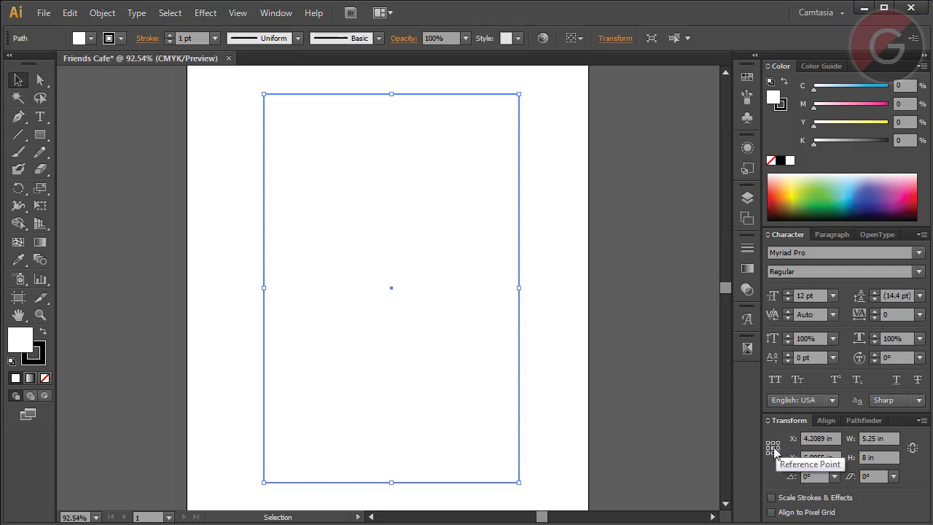
pyautogui.click(773, 443)
pyautogui.click(880, 457)
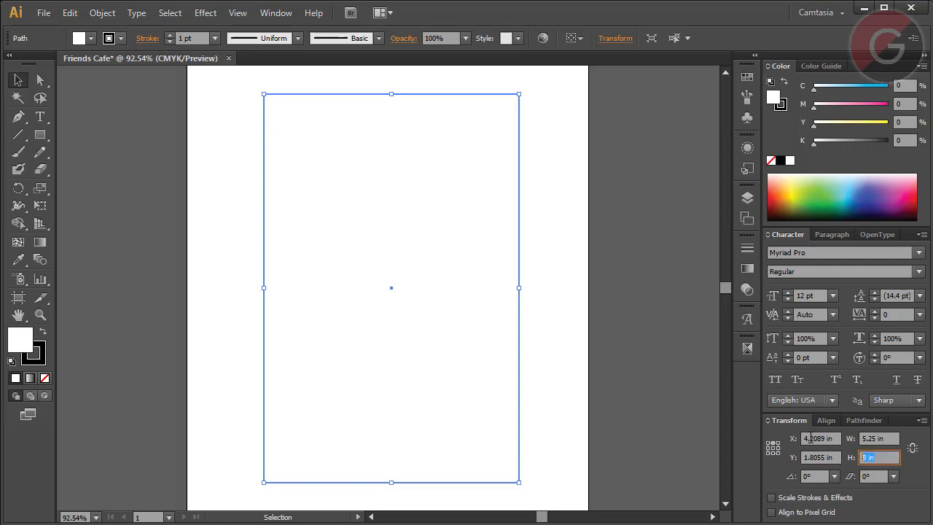
pyautogui.write('1.5')
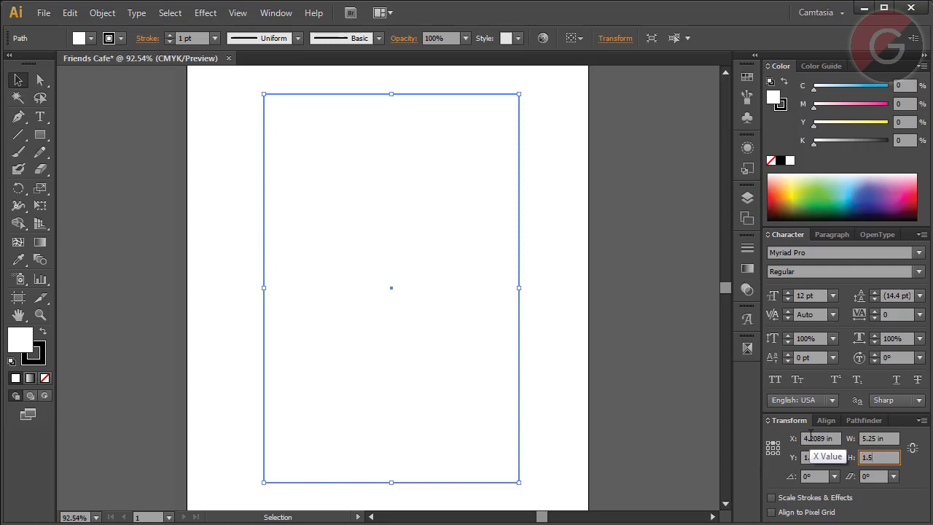
pyautogui.press('Return')
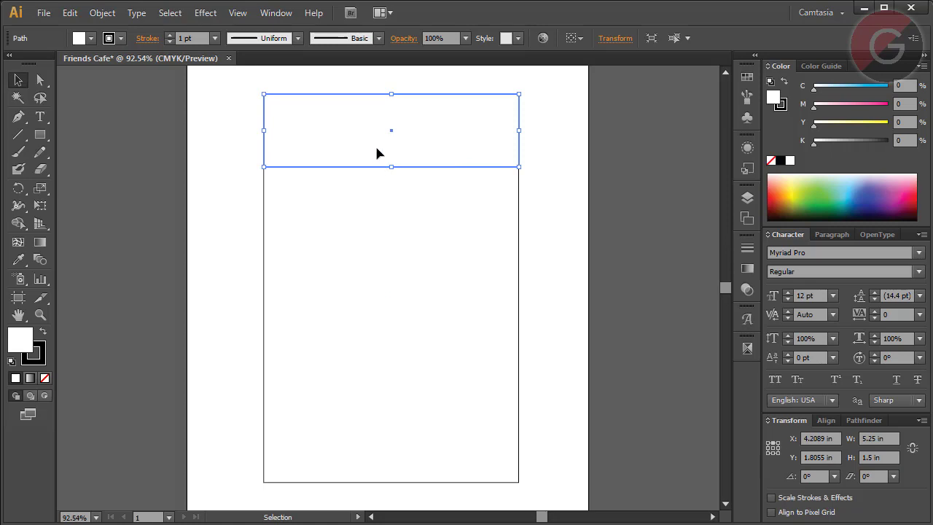
# Copy the header straight down beneath it and set the copy's height to 0.75 in
pyautogui.moveTo(375, 128); pyautogui.dragTo(372, 197)
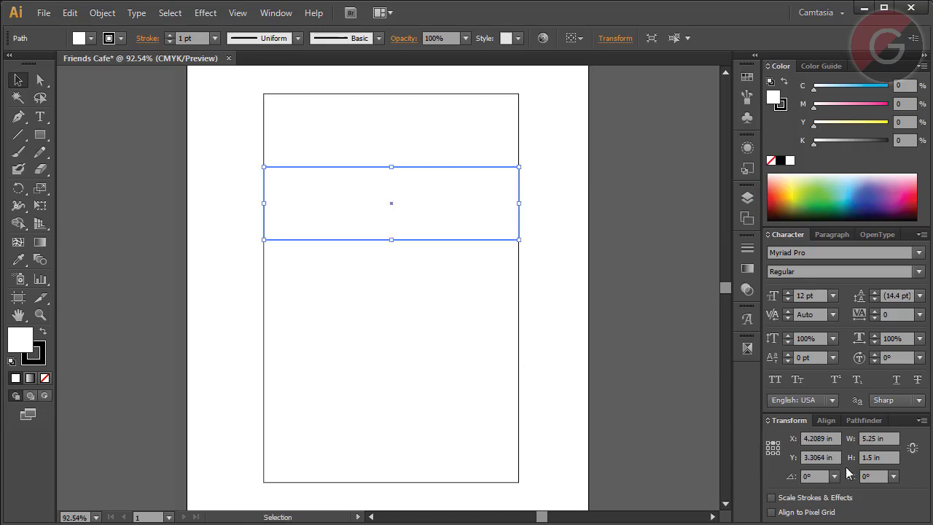
pyautogui.click(885, 459)
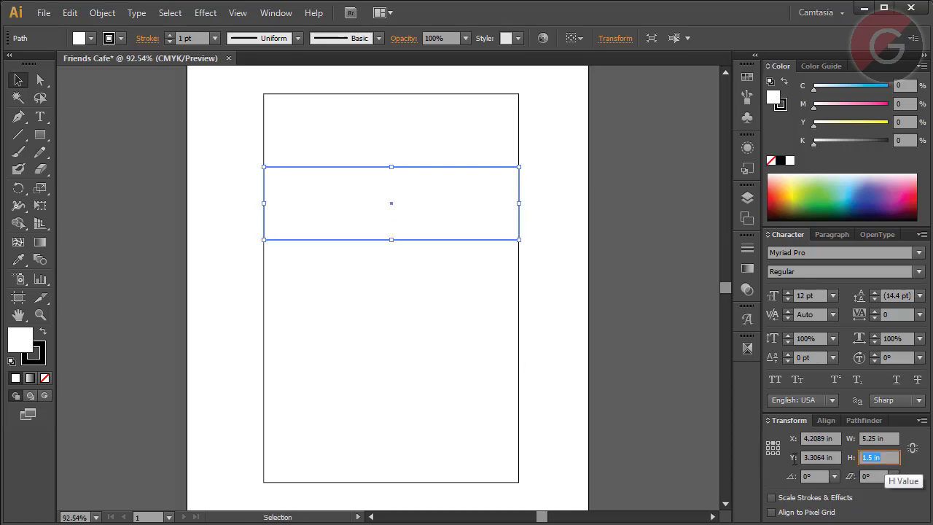
pyautogui.press('BackSpace')
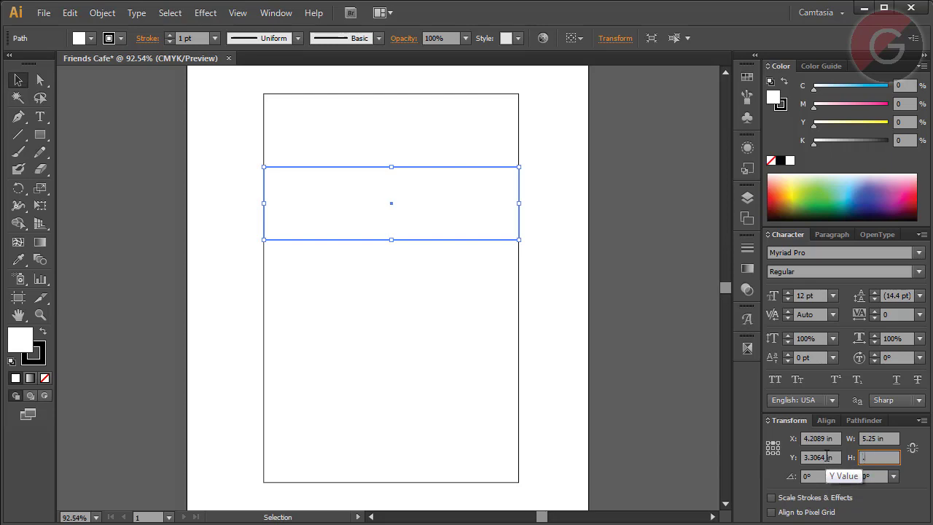
pyautogui.write('.75')
pyautogui.write('0.75')
pyautogui.press('Return')
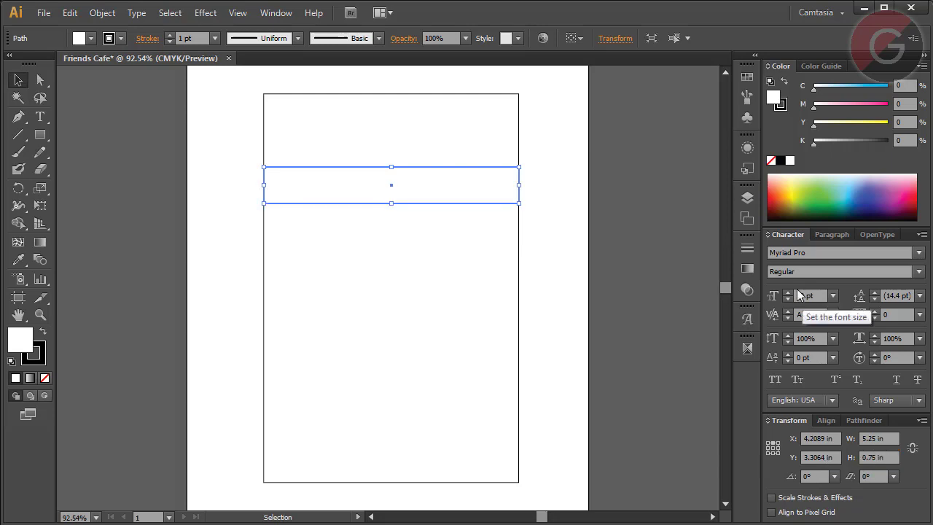
pyautogui.click(600, 283)
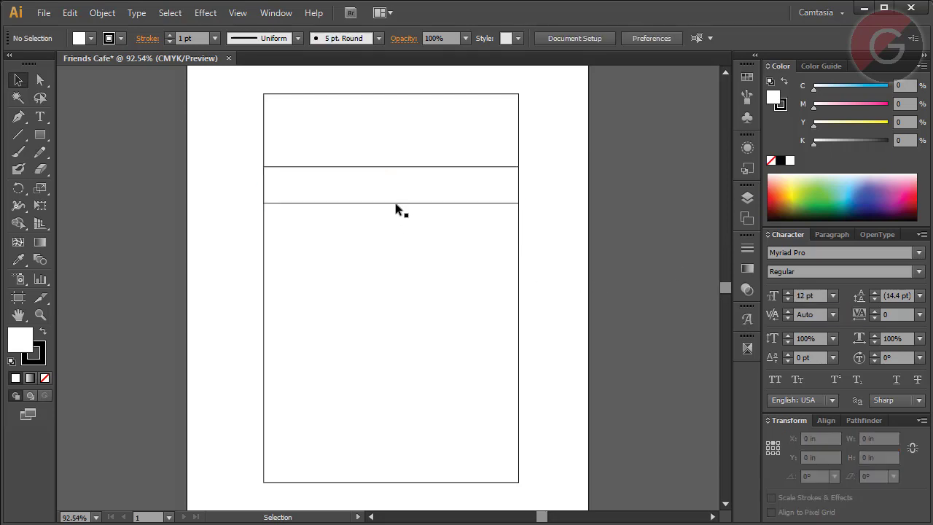
# Copy the band rectangle down to the page rectangle's bottom edge as a footer
pyautogui.moveTo(396, 206); pyautogui.dragTo(408, 487)
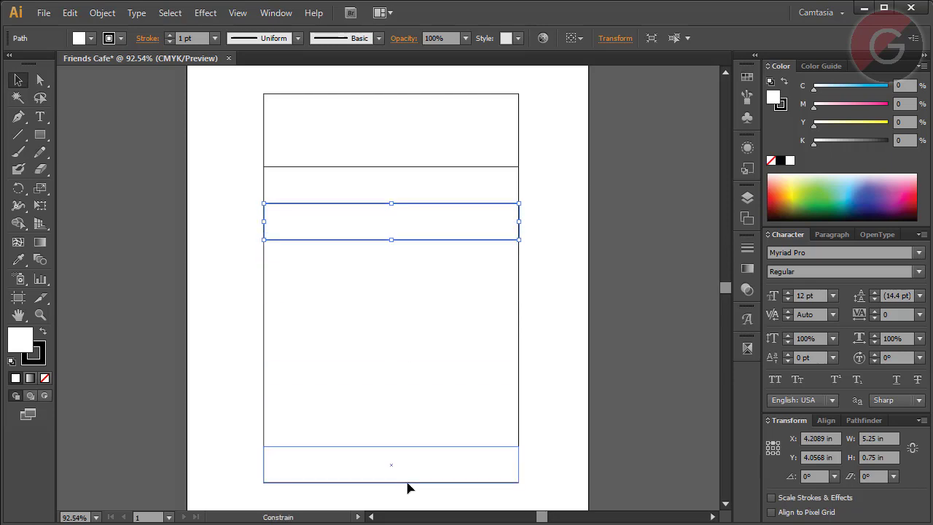
pyautogui.moveTo(408, 488); pyautogui.dragTo(410, 485)
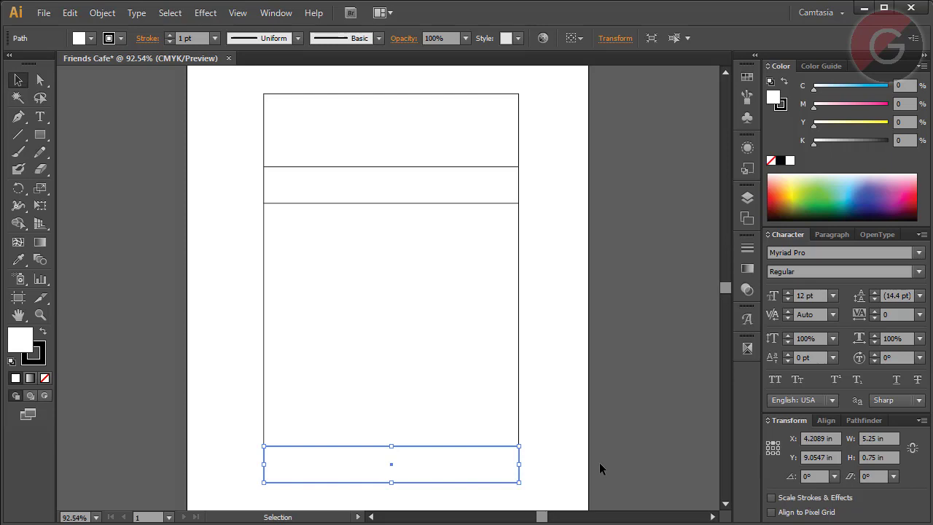
pyautogui.click(547, 454)
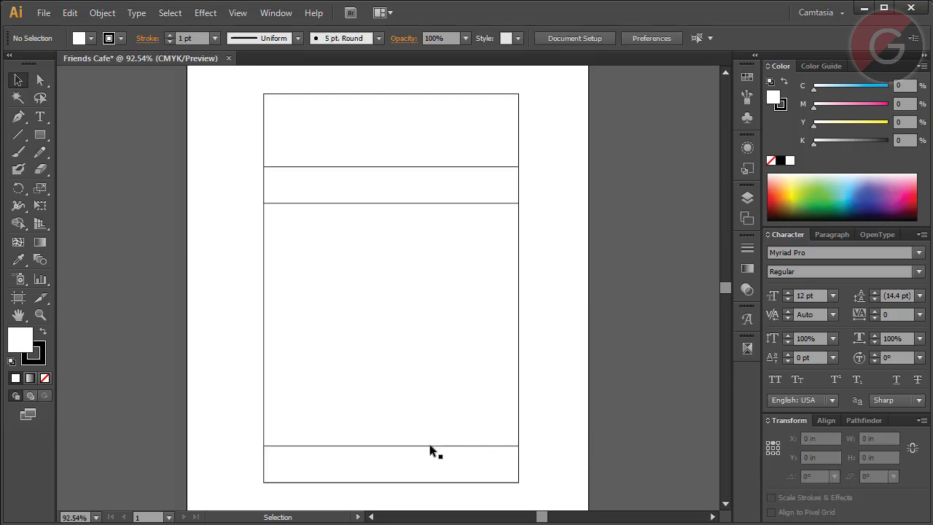
pyautogui.moveTo(429, 445)
pyautogui.mouseDown()
pyautogui.moveTo(442, 408)
pyautogui.moveTo(417, 218)
pyautogui.moveTo(424, 204)
pyautogui.mouseUp()
pyautogui.click(576, 332)
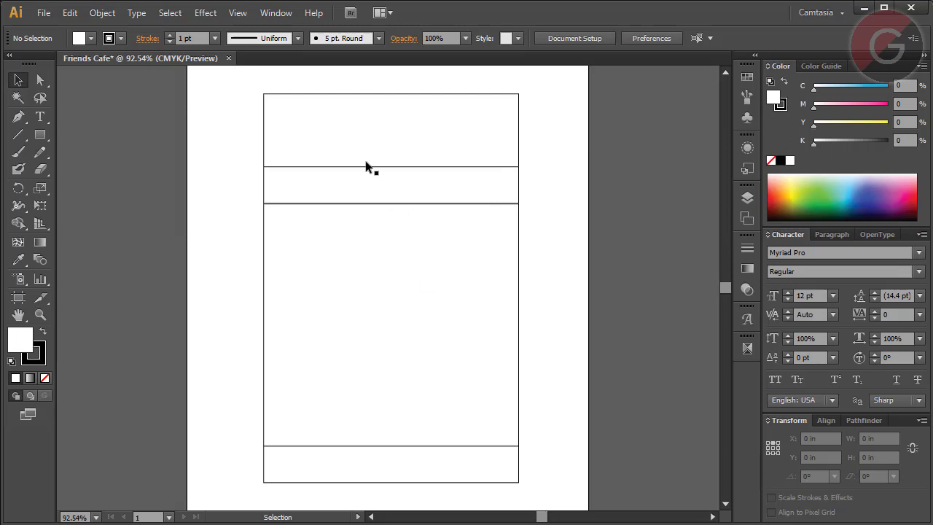
# Select the header and large rectangles in turn and undo a stray offset copy
pyautogui.click(265, 118)
pyautogui.click(531, 205)
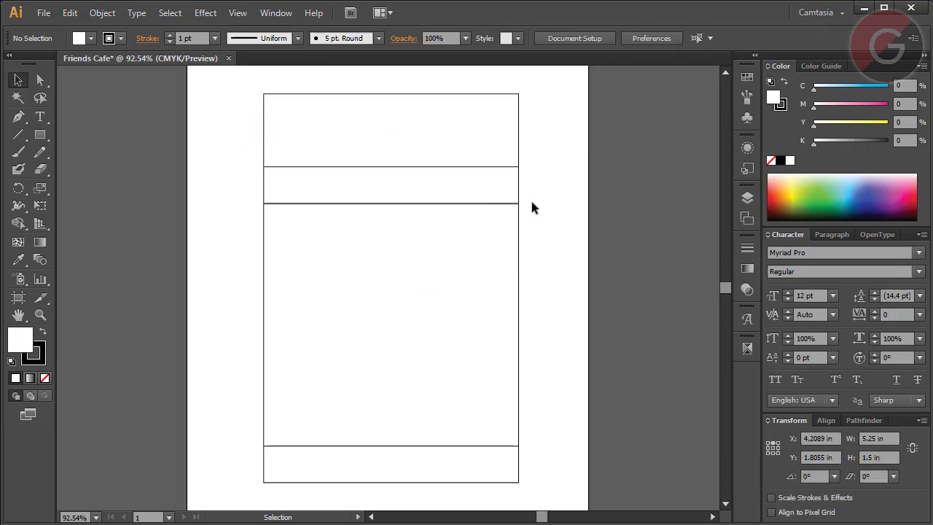
pyautogui.click(520, 114)
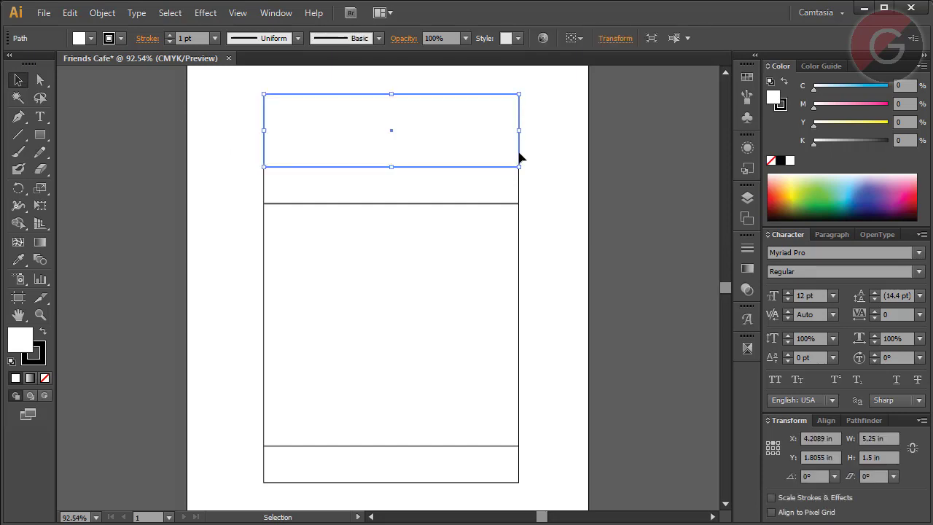
pyautogui.hotkey('ctrl', 'shift', 'a')
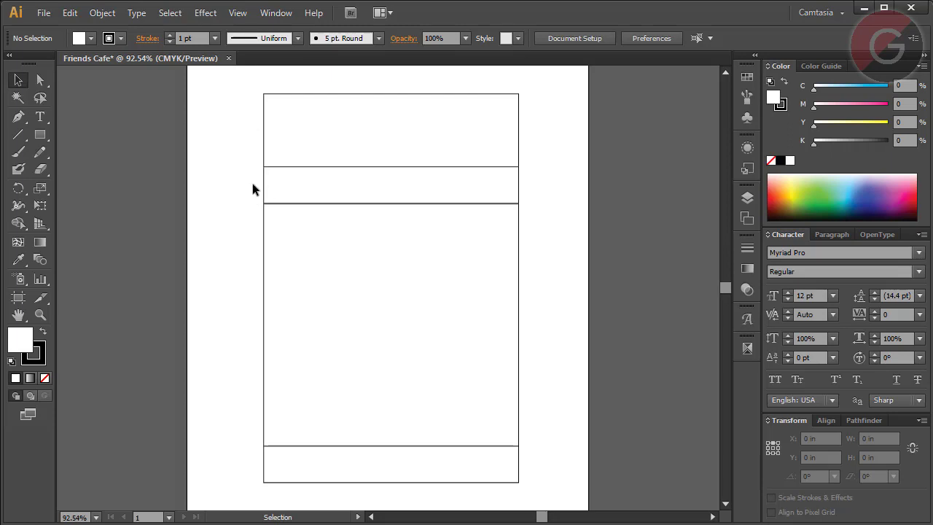
pyautogui.moveTo(233, 127)
pyautogui.mouseDown()
pyautogui.moveTo(296, 150)
pyautogui.moveTo(378, 159)
pyautogui.mouseUp()
pyautogui.click(237, 144)
pyautogui.click(315, 140)
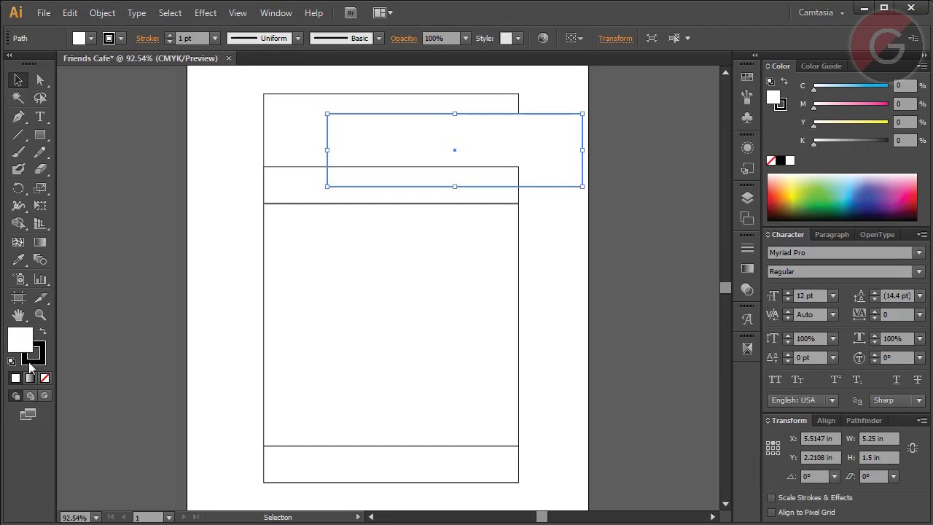
pyautogui.click(268, 117)
pyautogui.moveTo(280, 334); pyautogui.dragTo(462, 455)
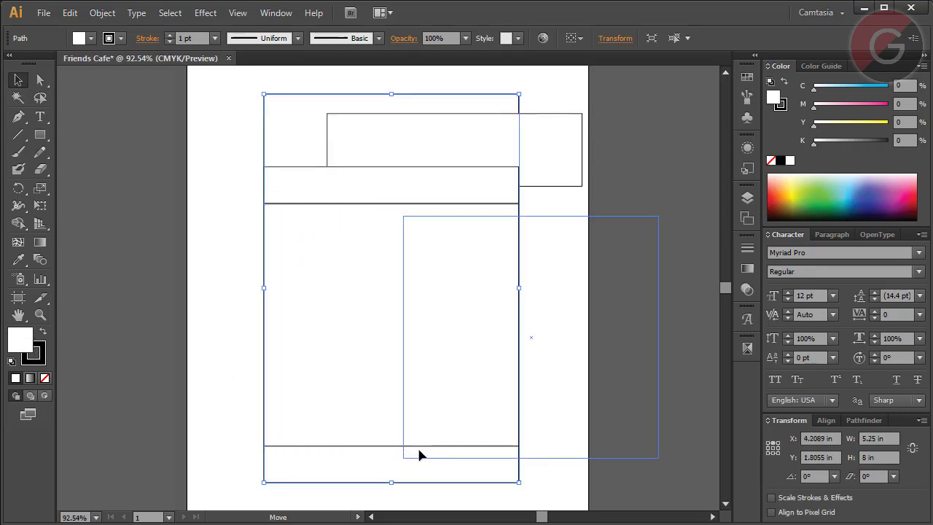
pyautogui.hotkey('ctrl', 'z')
pyautogui.hotkey('ctrl', 'z')
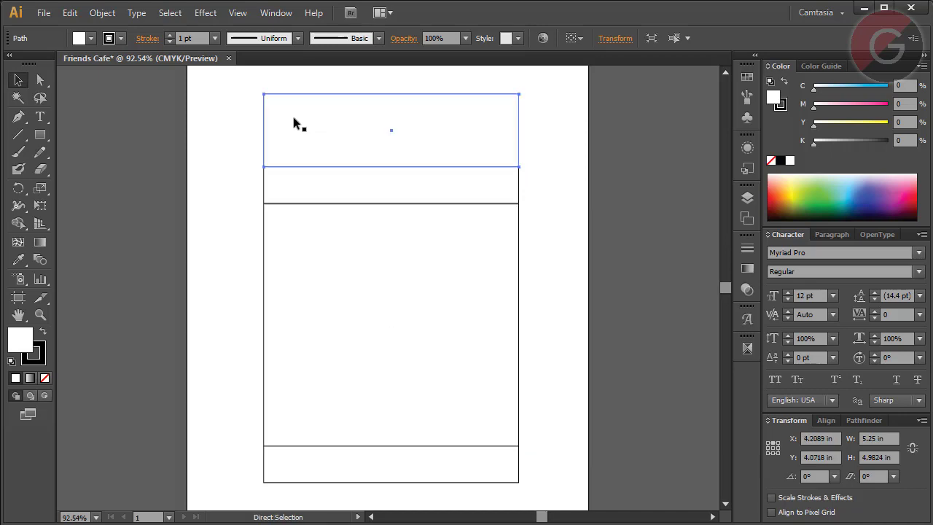
# Adjust the selection, then marquee-select all the rectangles together
pyautogui.click(245, 122)
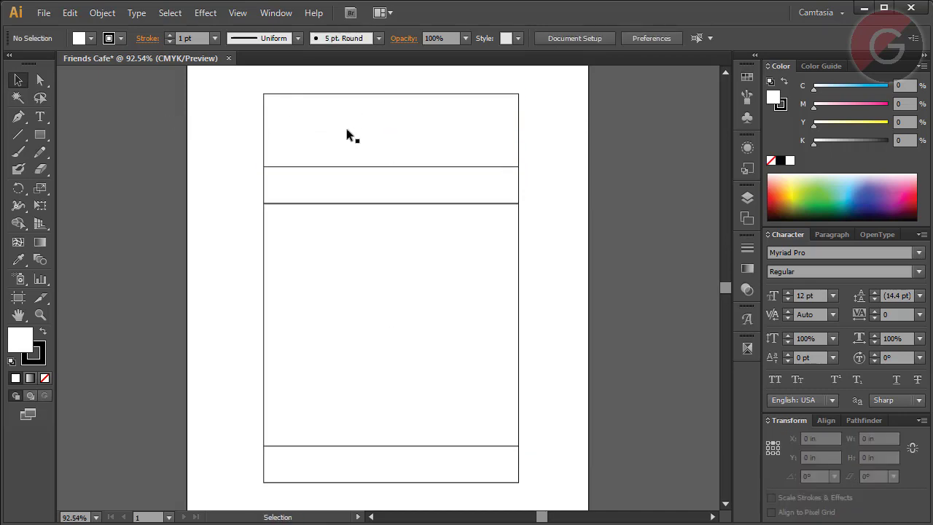
pyautogui.click(314, 133)
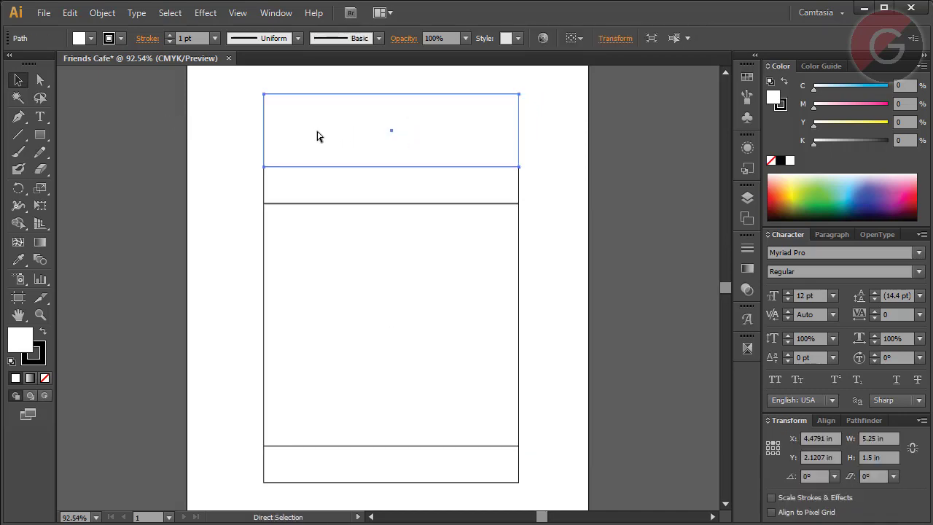
pyautogui.click(244, 124)
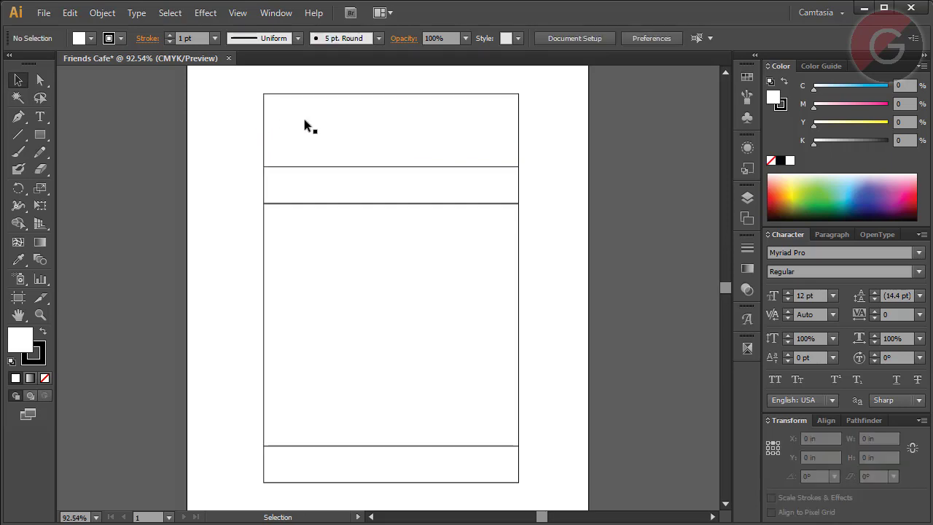
pyautogui.click(305, 125)
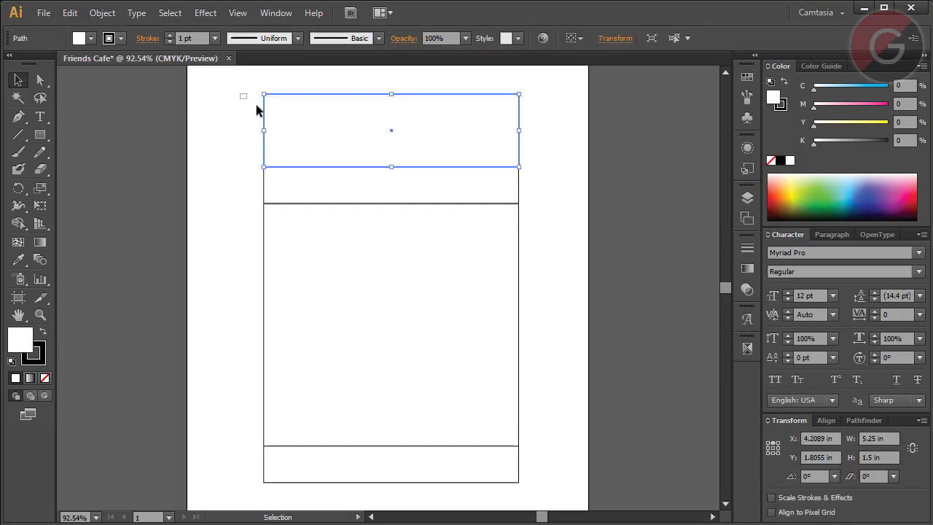
pyautogui.moveTo(256, 104); pyautogui.dragTo(294, 112)
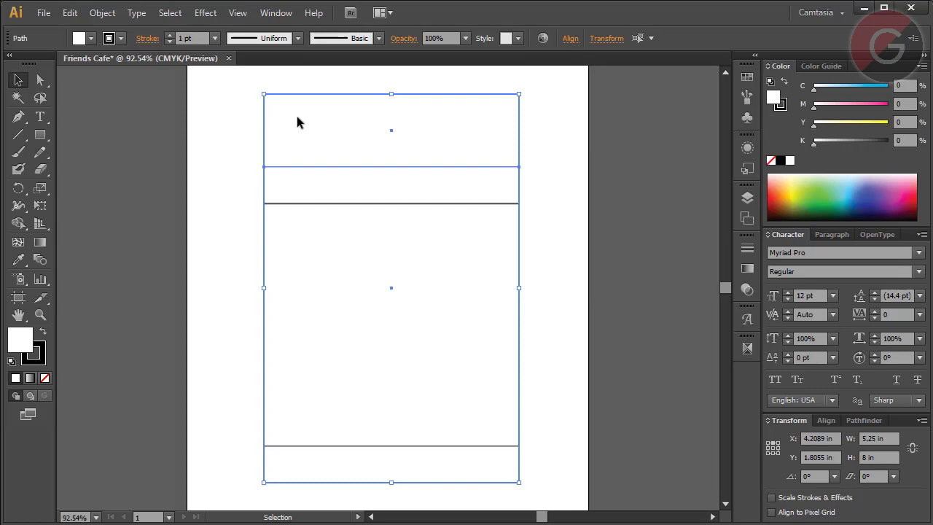
pyautogui.press('shift')
pyautogui.keyDown('shift'); pyautogui.click(290, 122); pyautogui.keyUp('shift')
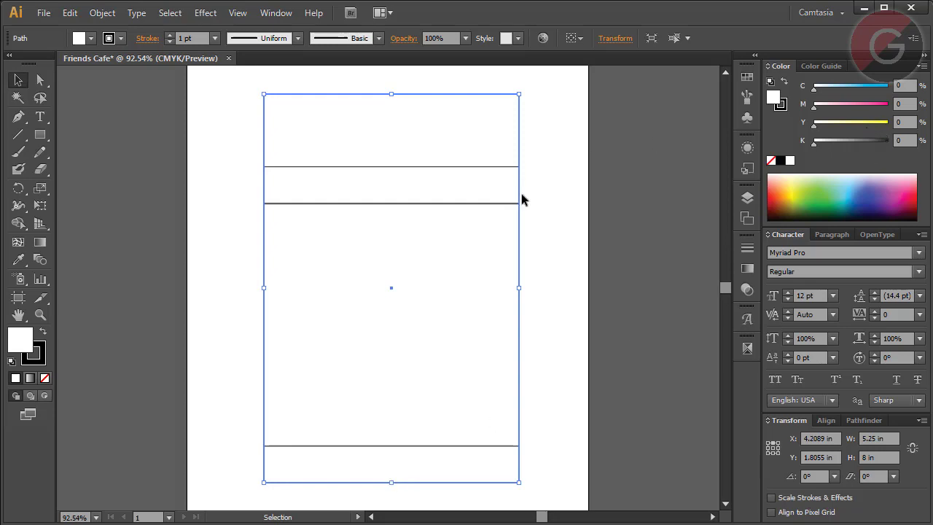
pyautogui.click(555, 201)
pyautogui.moveTo(198, 104); pyautogui.dragTo(555, 478)
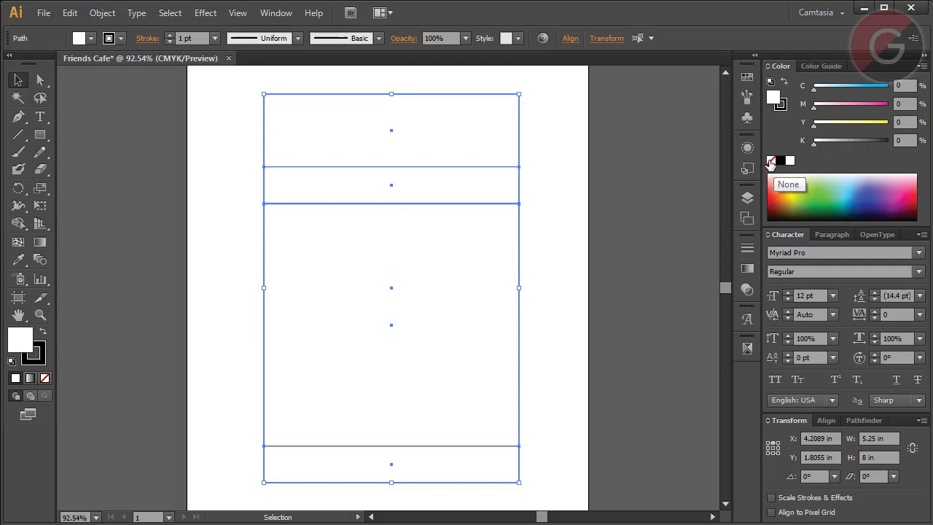
# Remove the fill from all rectangles and tint the header rectangle light pink
pyautogui.click(771, 161)
pyautogui.click(586, 250)
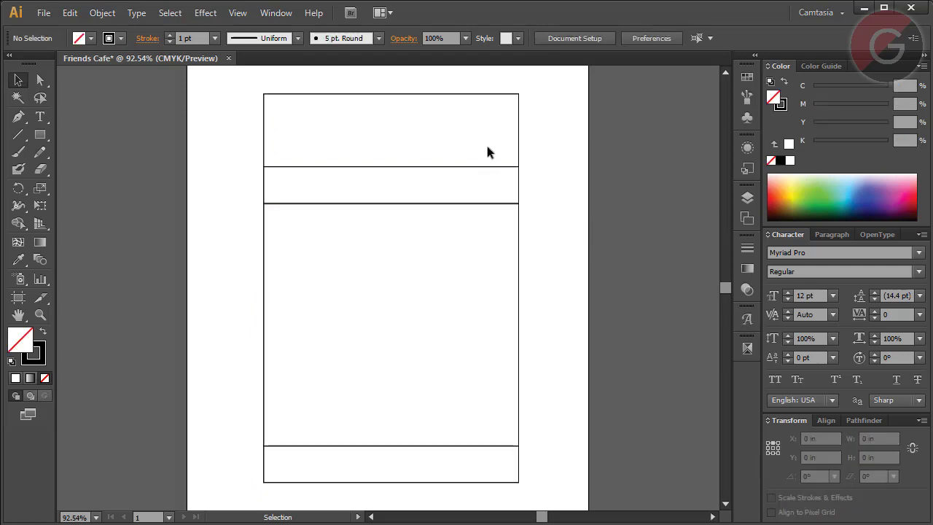
pyautogui.click(516, 95)
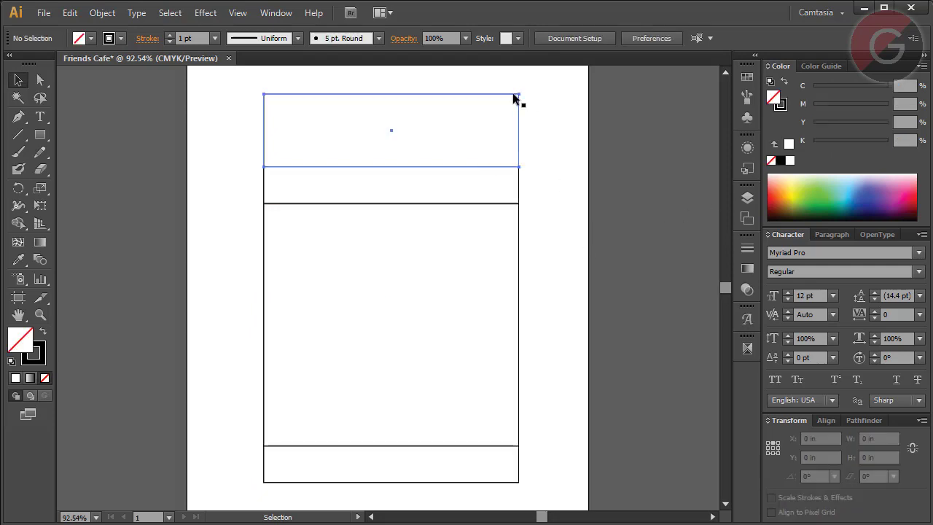
pyautogui.click(787, 149)
pyautogui.click(827, 104)
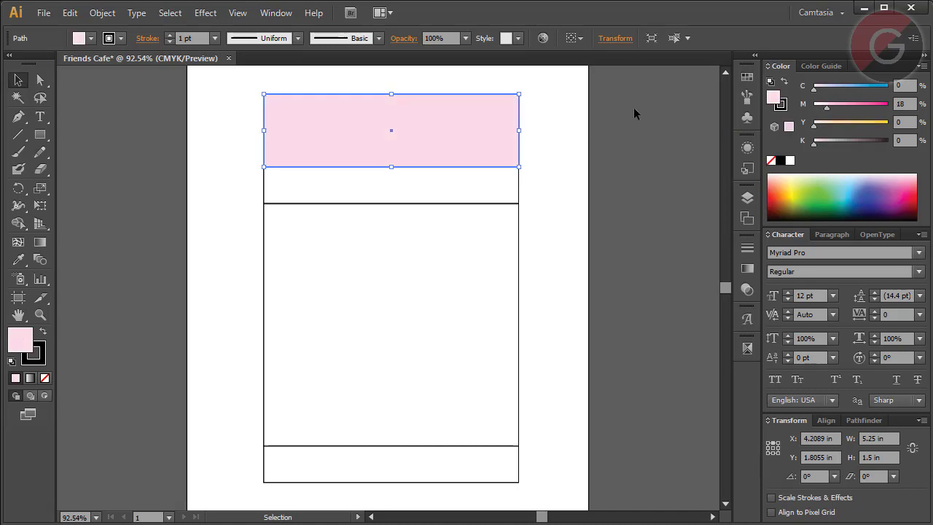
pyautogui.click(583, 120)
# Convert the header, large middle, band and footer rectangles into guides with Make Guides
pyautogui.click(404, 137)
pyautogui.keyDown('shift'); pyautogui.click(420, 212); pyautogui.keyUp('shift')
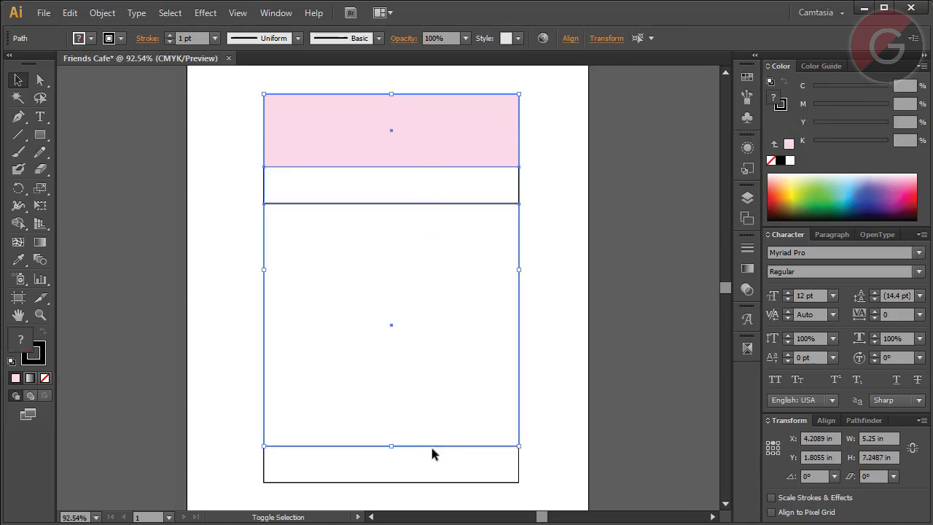
pyautogui.rightClick(440, 227)
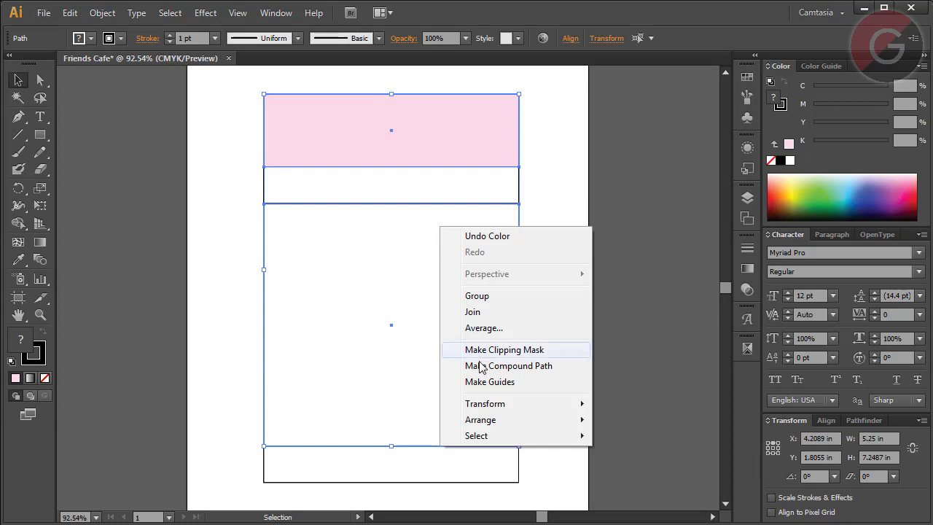
pyautogui.click(483, 380)
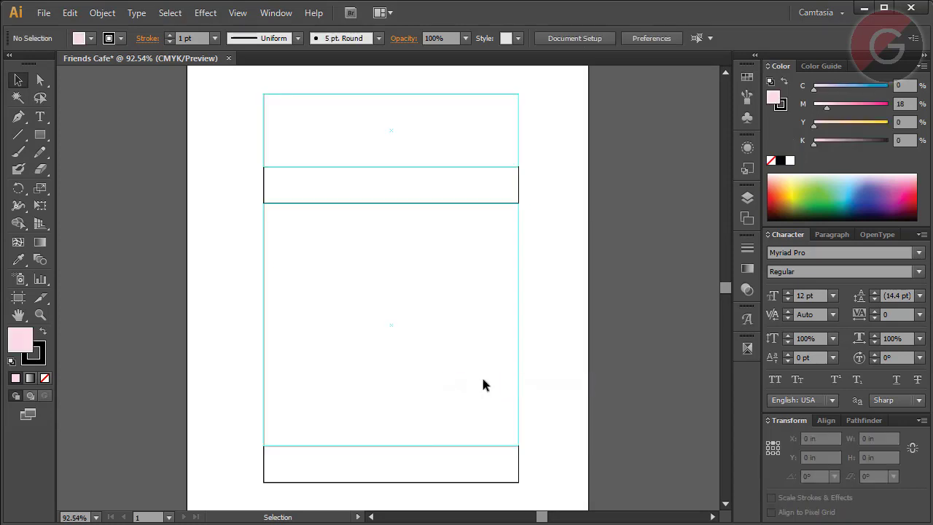
pyautogui.moveTo(437, 120); pyautogui.dragTo(479, 447)
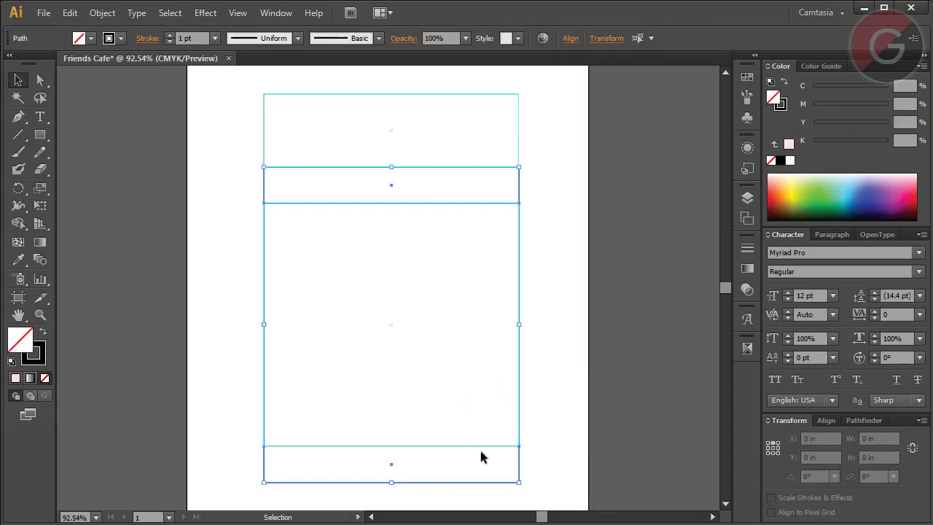
pyautogui.rightClick(452, 226)
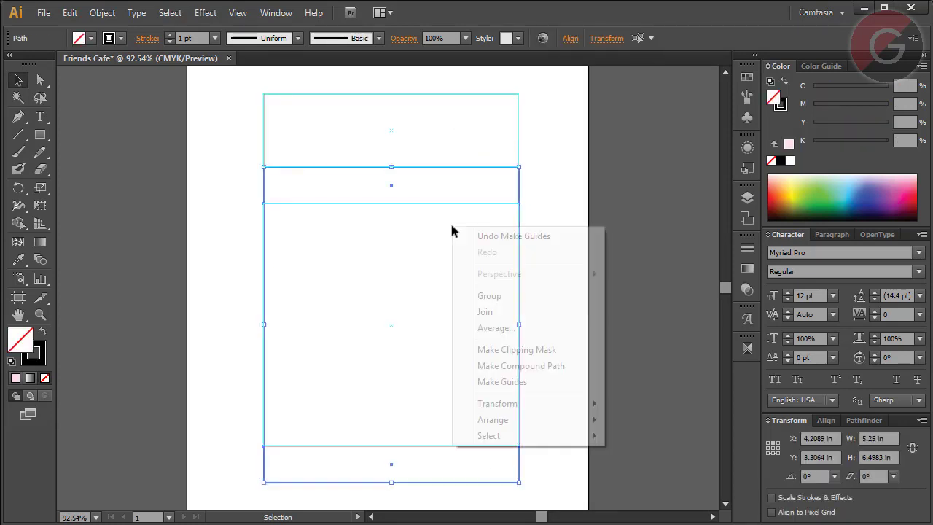
pyautogui.click(479, 381)
# Turn the outer page rectangle into a guide with Ctrl+5 and paste a copy
pyautogui.click(519, 219)
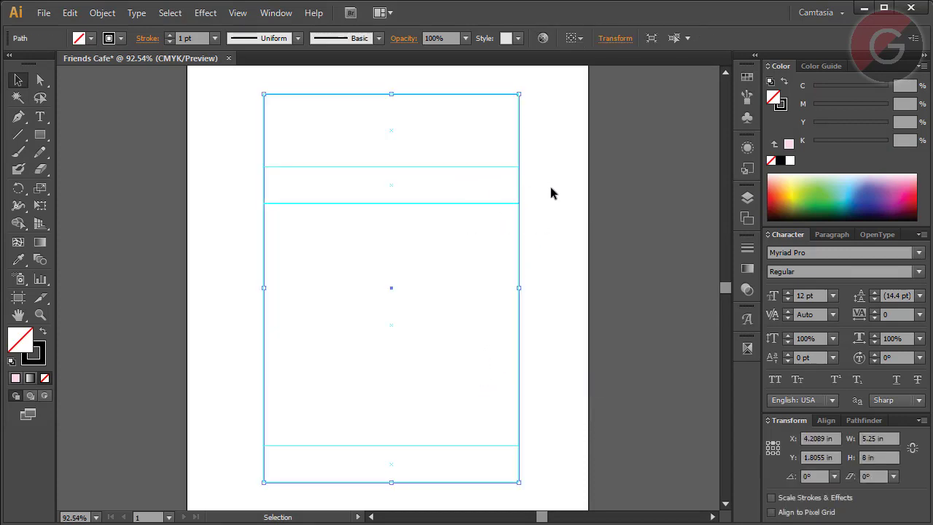
pyautogui.hotkey('ctrl', '5')
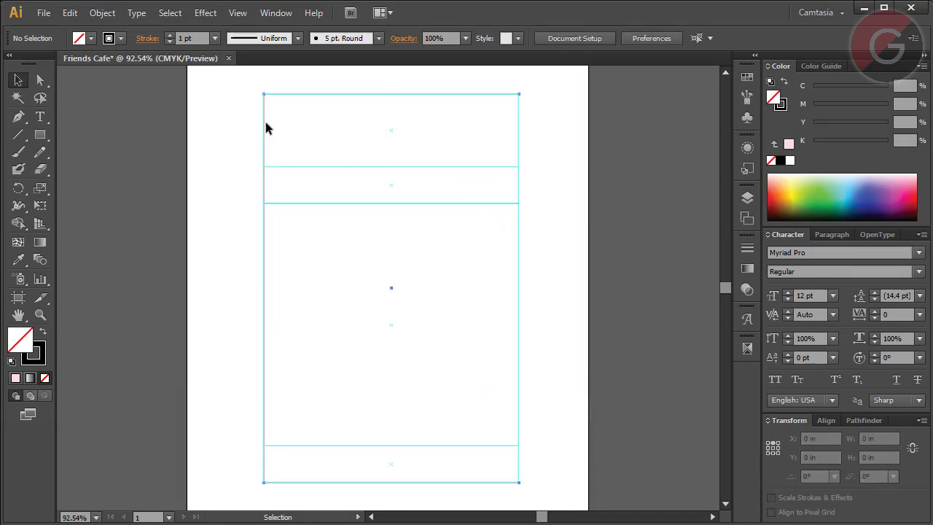
pyautogui.hotkey('ctrl', 'v')
pyautogui.click(594, 250)
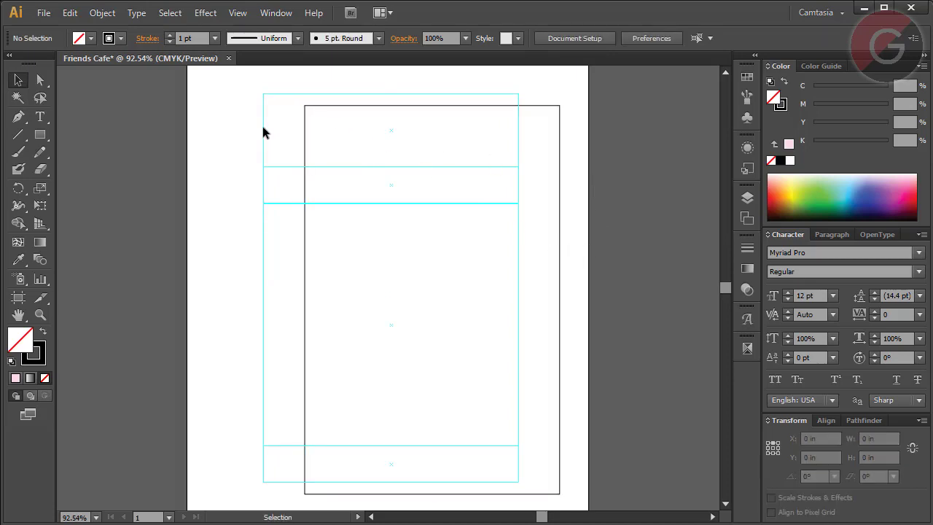
# Undo the stray pasted copy so the outer rectangle returns as an editable shape
pyautogui.moveTo(264, 132); pyautogui.dragTo(285, 450)
pyautogui.moveTo(236, 150); pyautogui.dragTo(289, 462)
pyautogui.hotkey('ctrl', 'z')
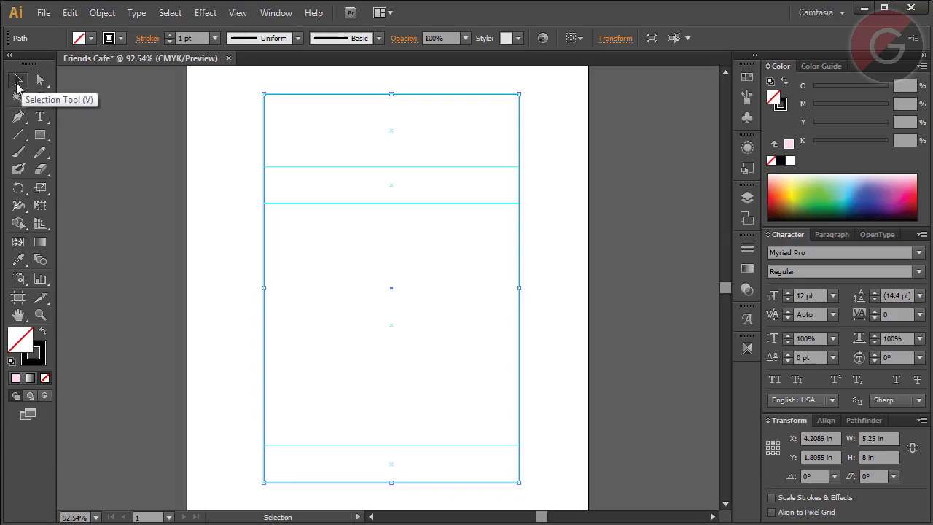
# Copy the 5.25 × 8 in page rectangle in place with zero Move offsets and distance
pyautogui.doubleClick(18, 82)
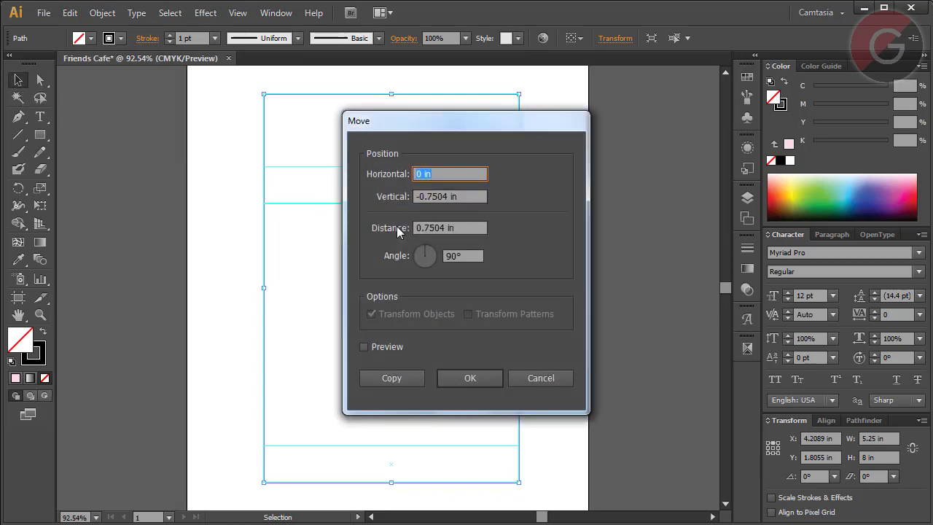
pyautogui.write('0')
pyautogui.press('Tab')
pyautogui.write('0')
pyautogui.click(442, 229)
pyautogui.press('BackSpace')
pyautogui.press('BackSpace')
pyautogui.press('BackSpace')
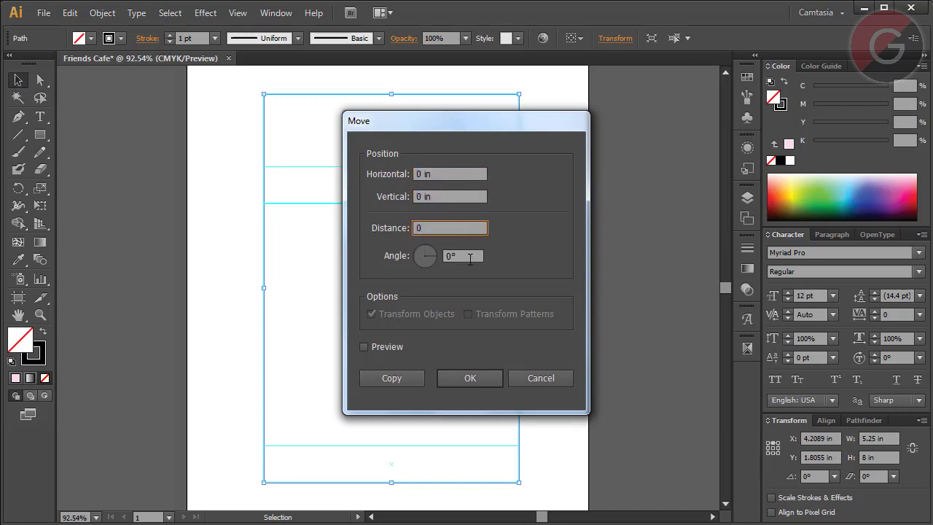
pyautogui.click(402, 381)
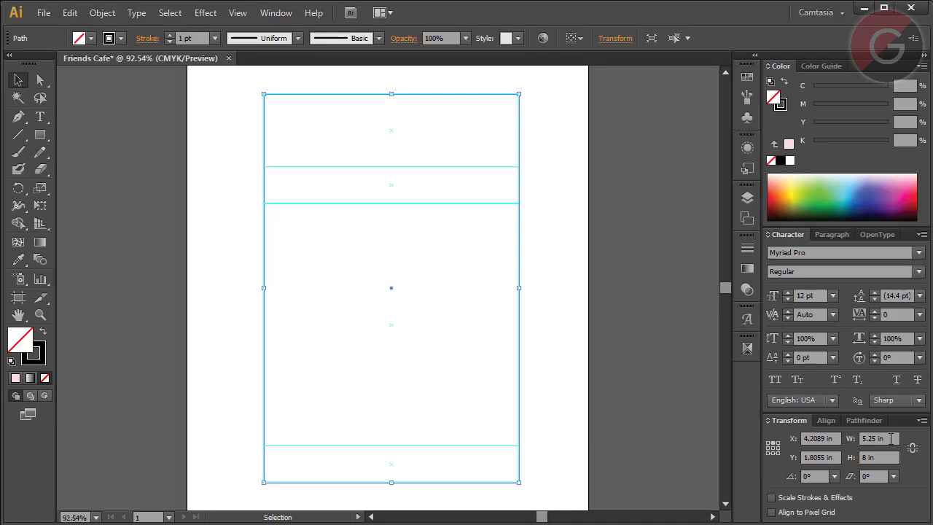
# Set the centre reference point and resize the rectangle's width to 4.65 in
pyautogui.click(891, 438)
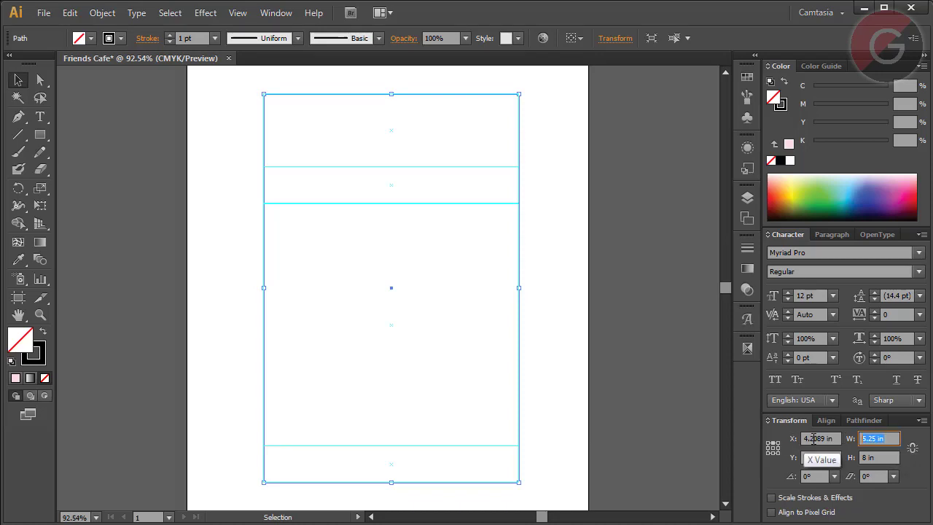
pyautogui.click(774, 452)
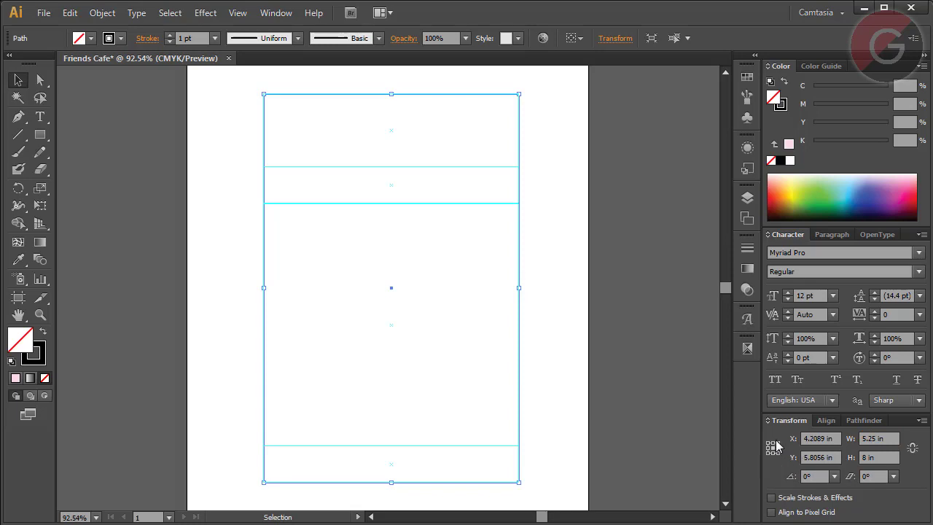
pyautogui.click(886, 438)
pyautogui.write('4.75')
pyautogui.press('Return')
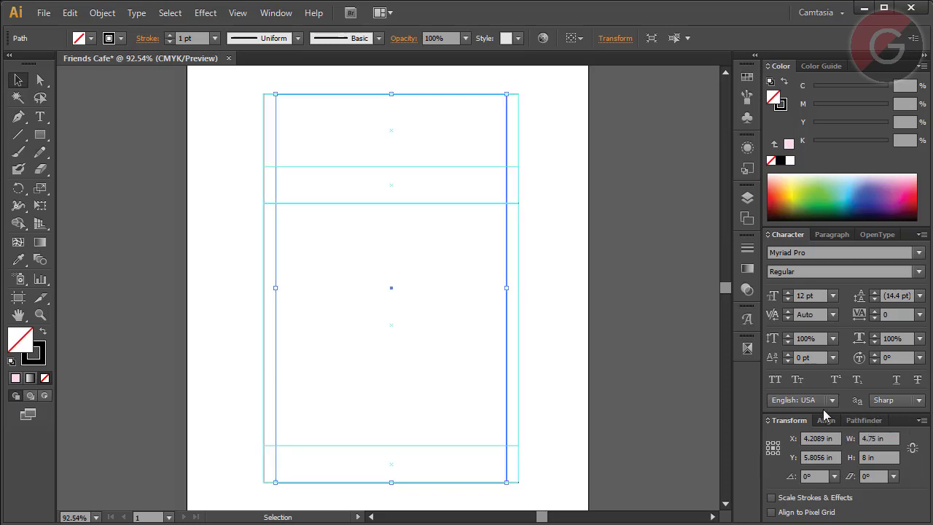
pyautogui.click(879, 438)
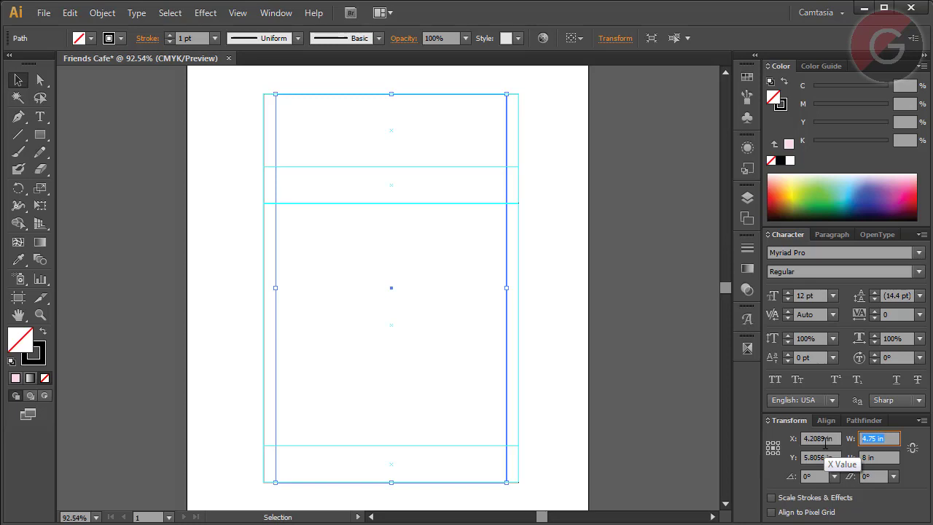
pyautogui.write('4.65')
pyautogui.press('Return')
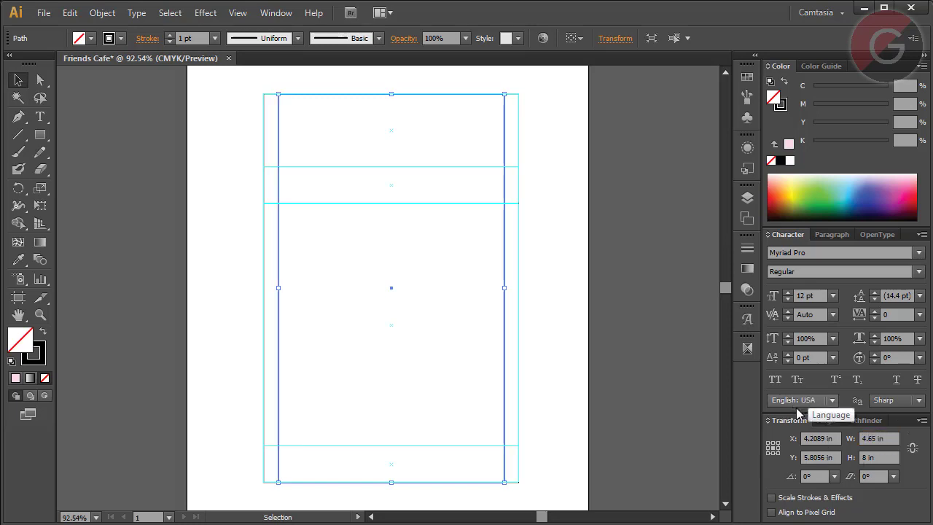
# Resize the rectangle's height to 7.5 in, then deselect it
pyautogui.click(878, 457)
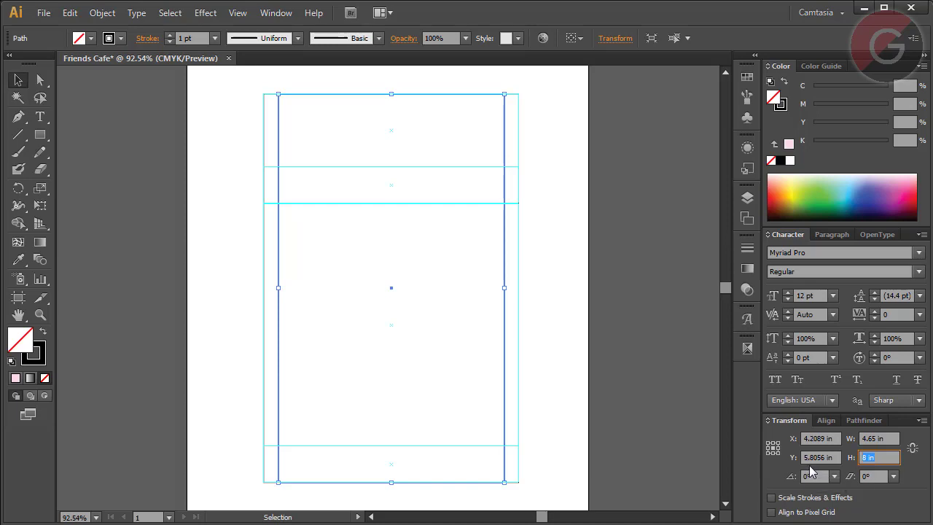
pyautogui.write('7.65')
pyautogui.press('Return')
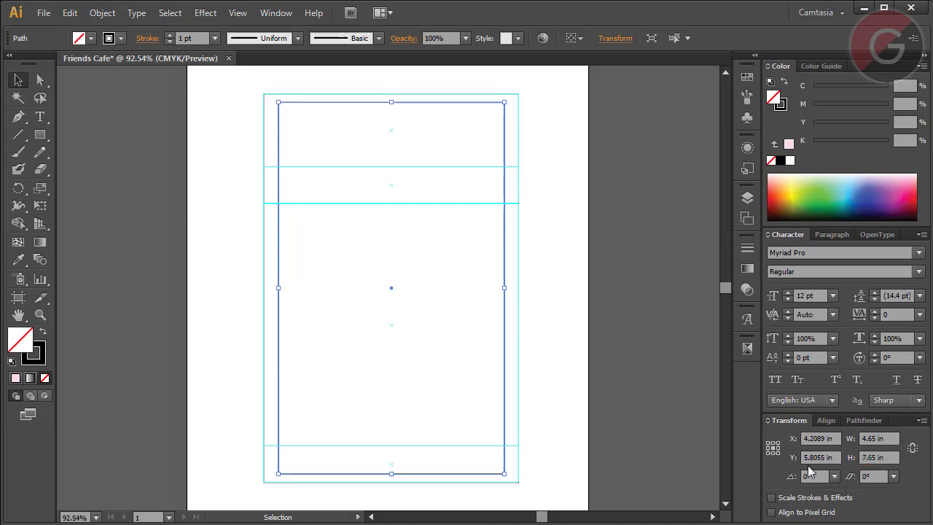
pyautogui.click(888, 457)
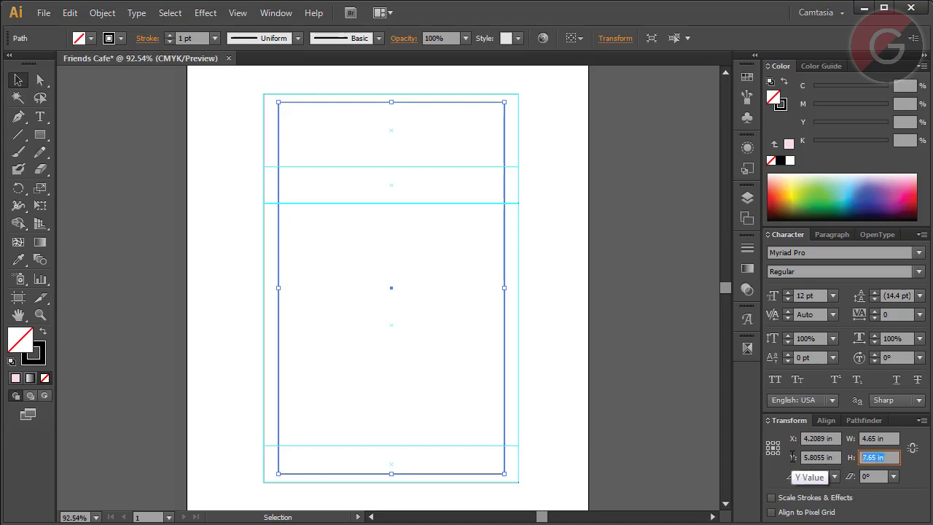
pyautogui.write('7.5')
pyautogui.press('Return')
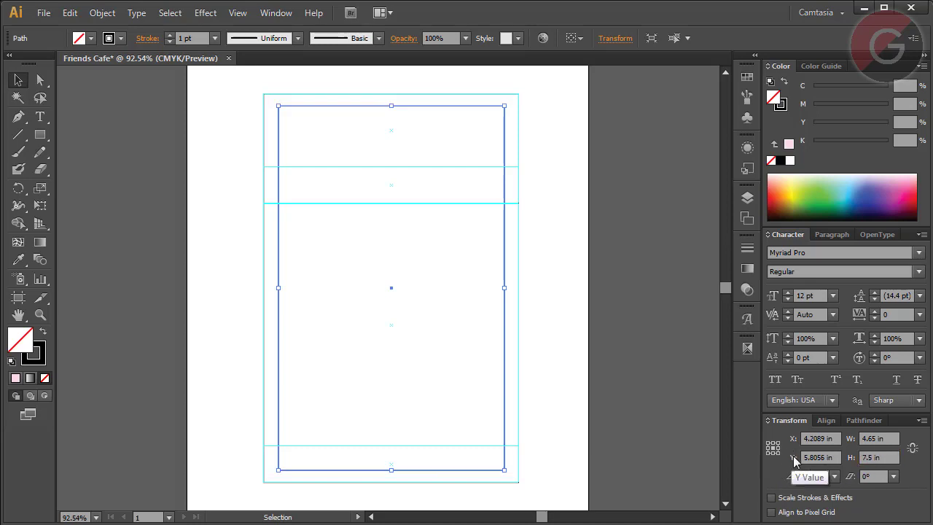
pyautogui.click(653, 461)
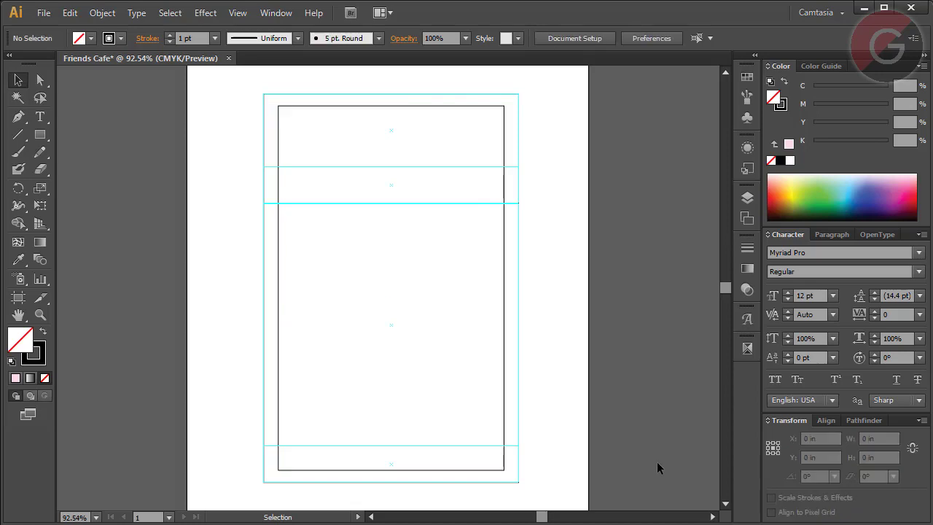
# Convert the inner 4.65 × 7.5 in inset rectangle into a margin guide
pyautogui.click(504, 341)
pyautogui.rightClick(507, 340)
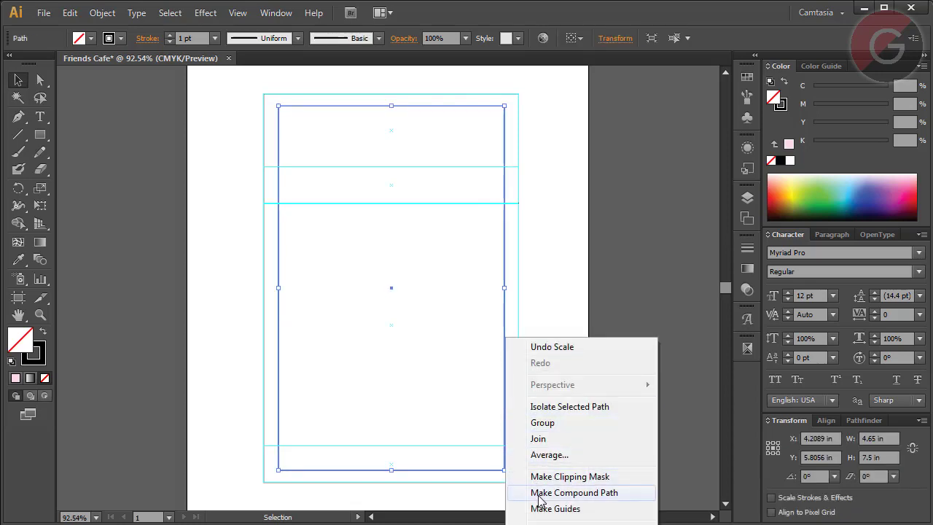
pyautogui.rightClick(496, 184)
pyautogui.click(545, 349)
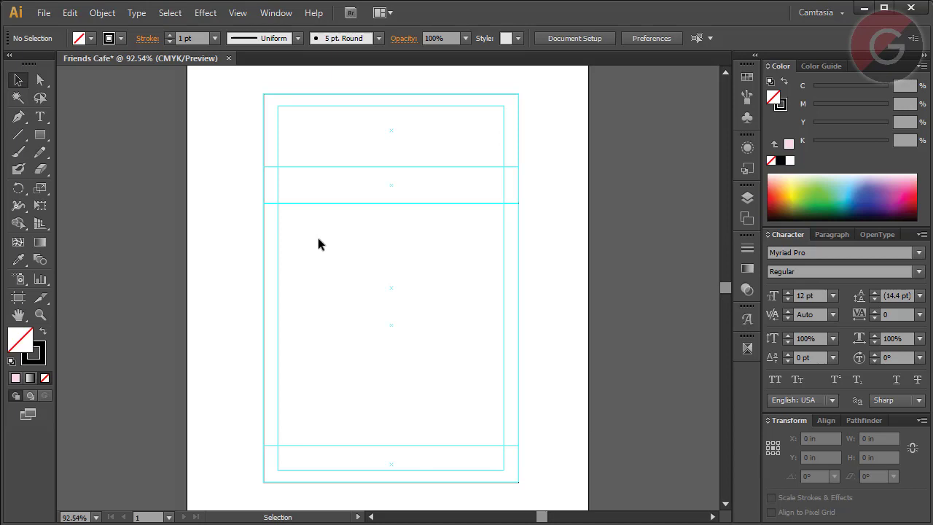
# Give the 5.25 × 8 in page rectangle a blue fill of C 65, M 47, Y 0, K 0 with no stroke
pyautogui.moveTo(229, 217); pyautogui.dragTo(290, 267)
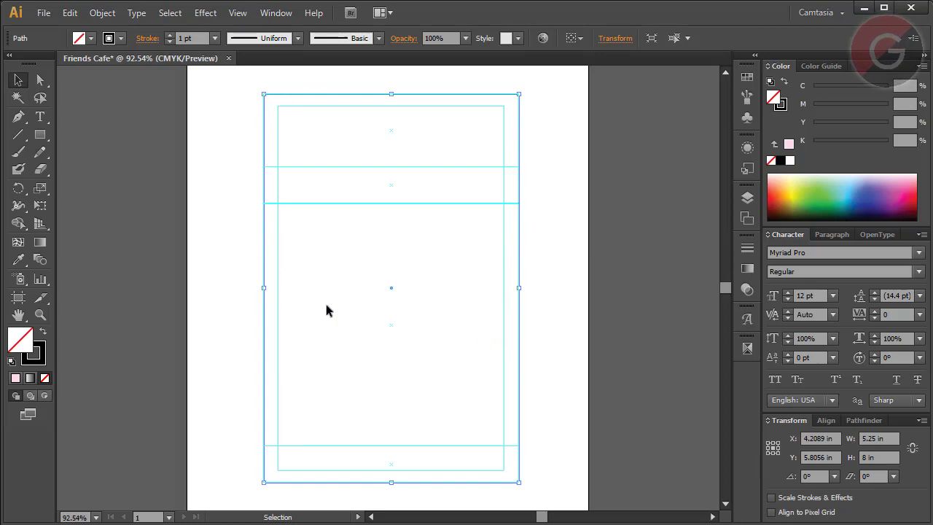
pyautogui.click(44, 331)
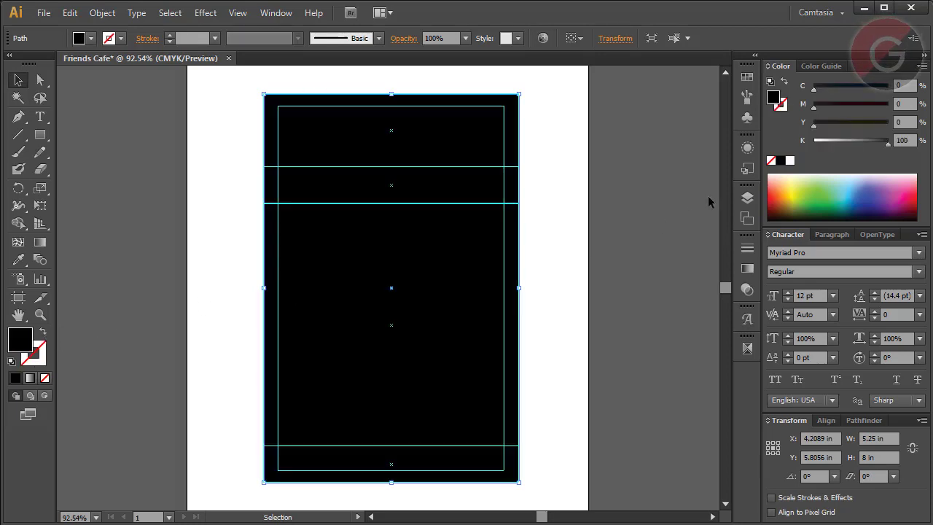
pyautogui.moveTo(830, 142); pyautogui.dragTo(813, 143)
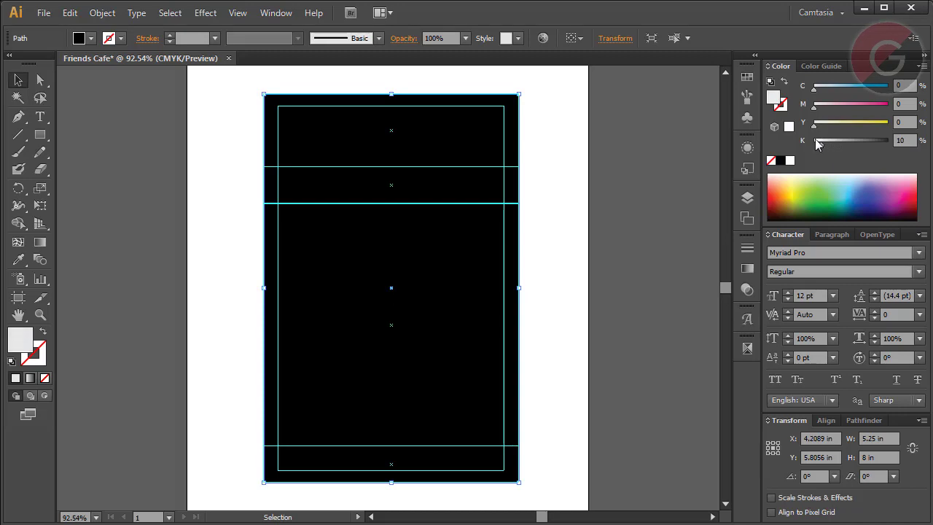
pyautogui.moveTo(814, 86); pyautogui.dragTo(832, 87)
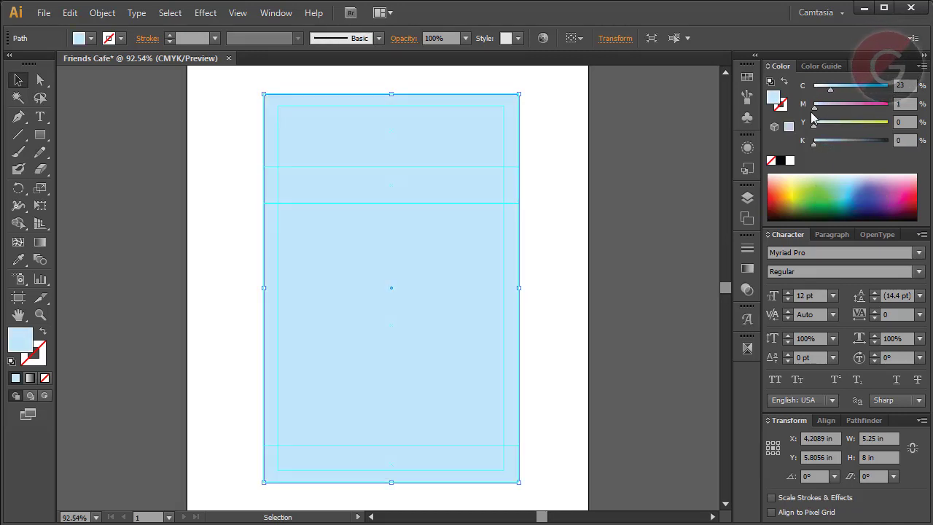
pyautogui.moveTo(814, 122); pyautogui.dragTo(829, 124)
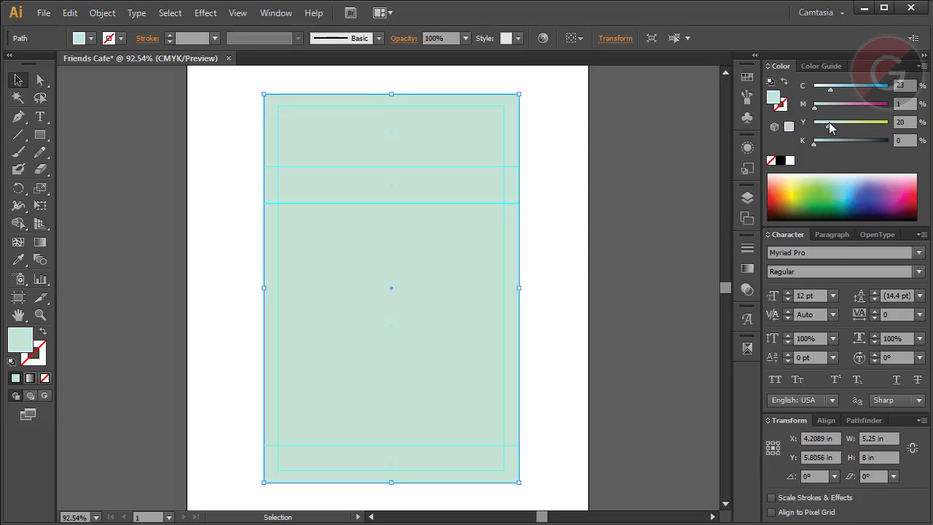
pyautogui.moveTo(830, 89); pyautogui.dragTo(839, 89)
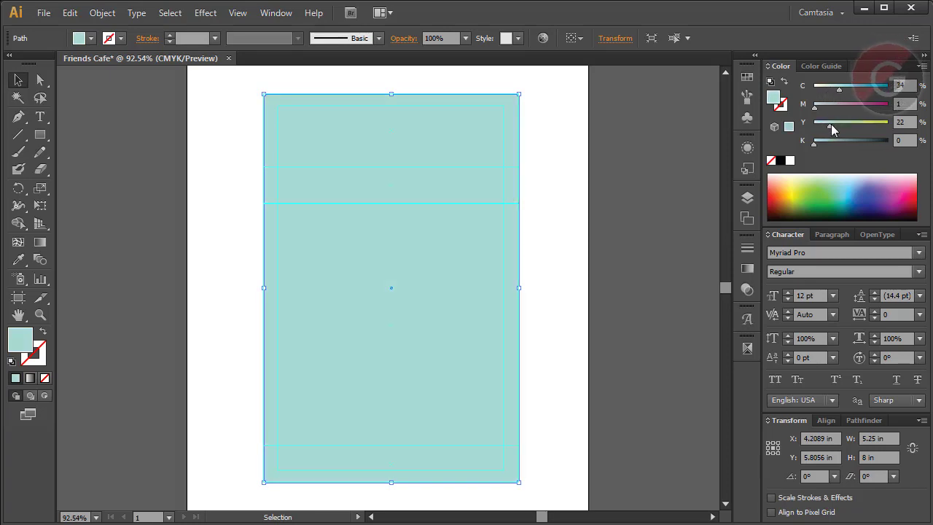
pyautogui.moveTo(831, 128); pyautogui.dragTo(824, 124)
pyautogui.moveTo(835, 91); pyautogui.dragTo(829, 89)
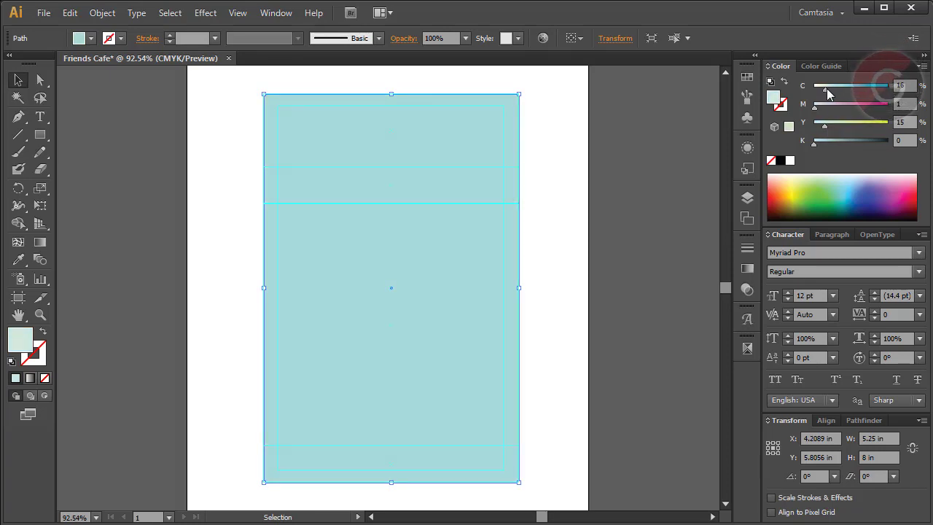
pyautogui.moveTo(825, 124)
pyautogui.mouseDown()
pyautogui.moveTo(814, 124)
pyautogui.moveTo(862, 89)
pyautogui.moveTo(848, 107)
pyautogui.mouseUp()
pyautogui.click(659, 264)
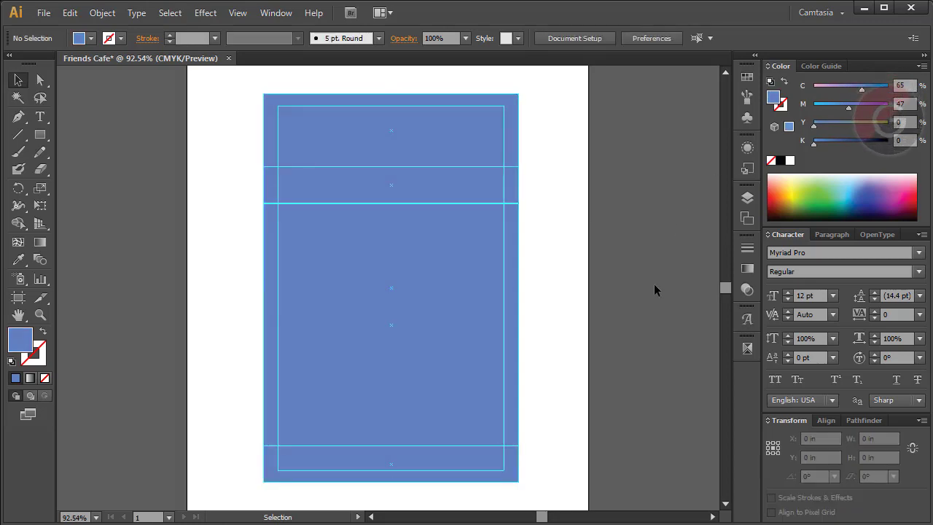
pyautogui.click(476, 280)
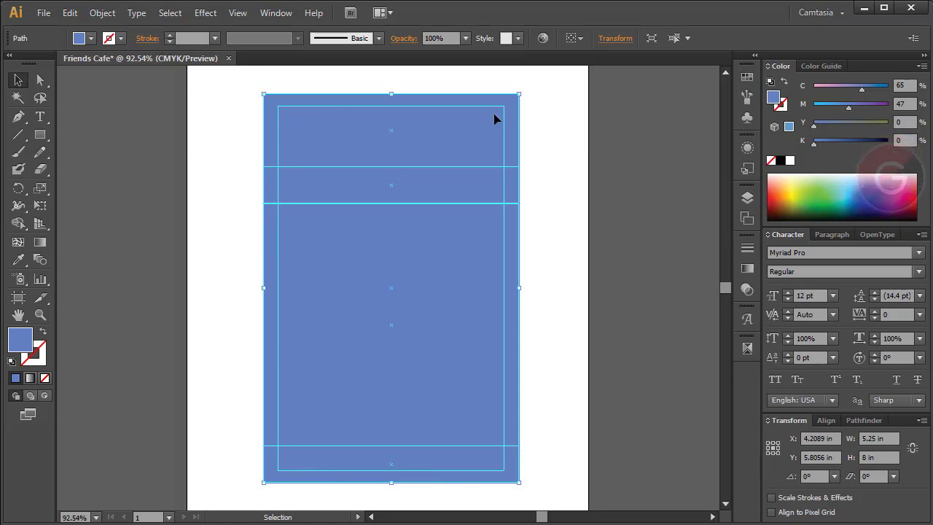
pyautogui.click(520, 146)
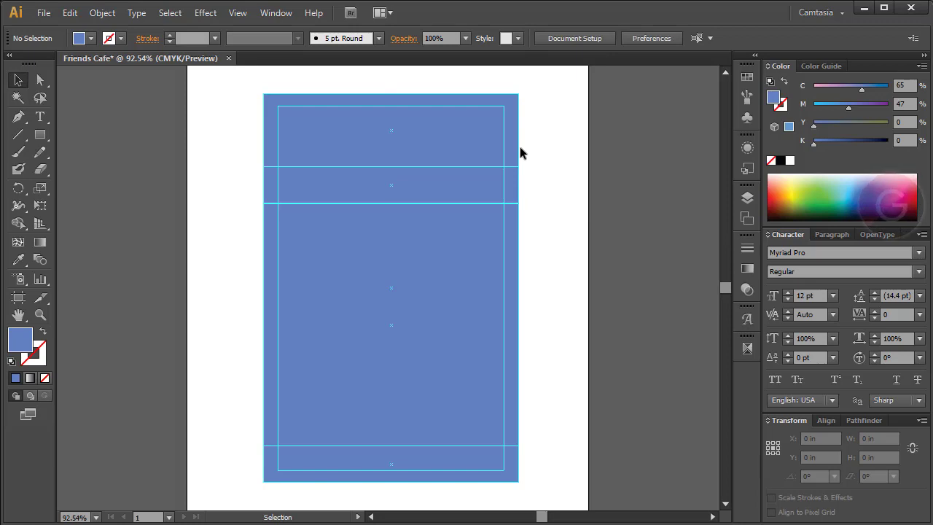